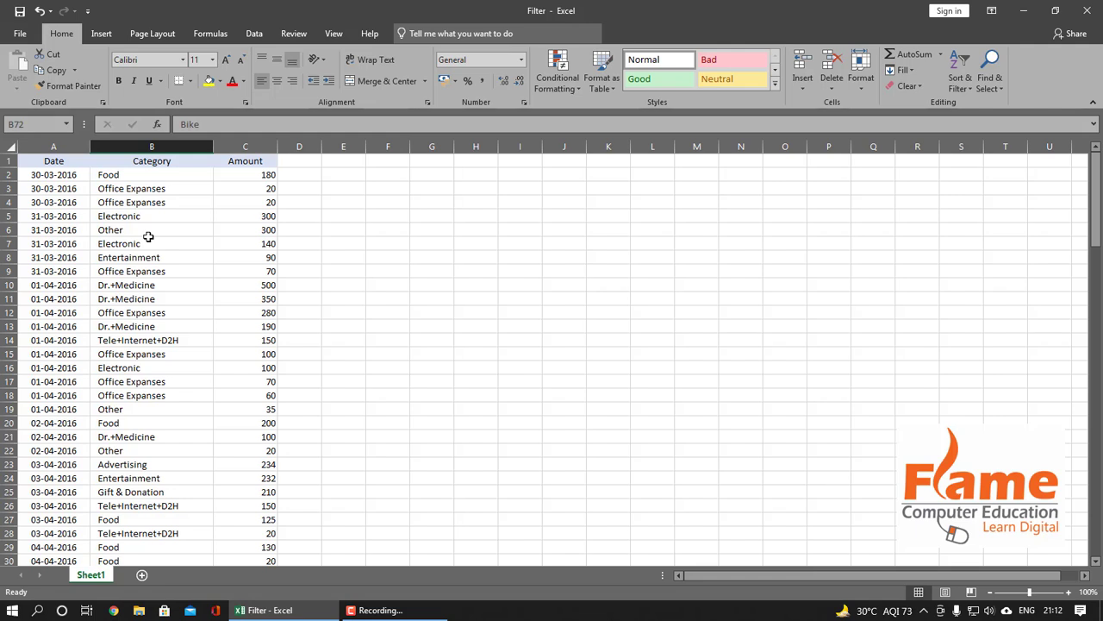
Turn on filtering for the expense list's Date, Category and Amount headers
{"action": "left_click", "coordinate": [150, 162]}
{"action": "left_click", "coordinate": [961, 82]}
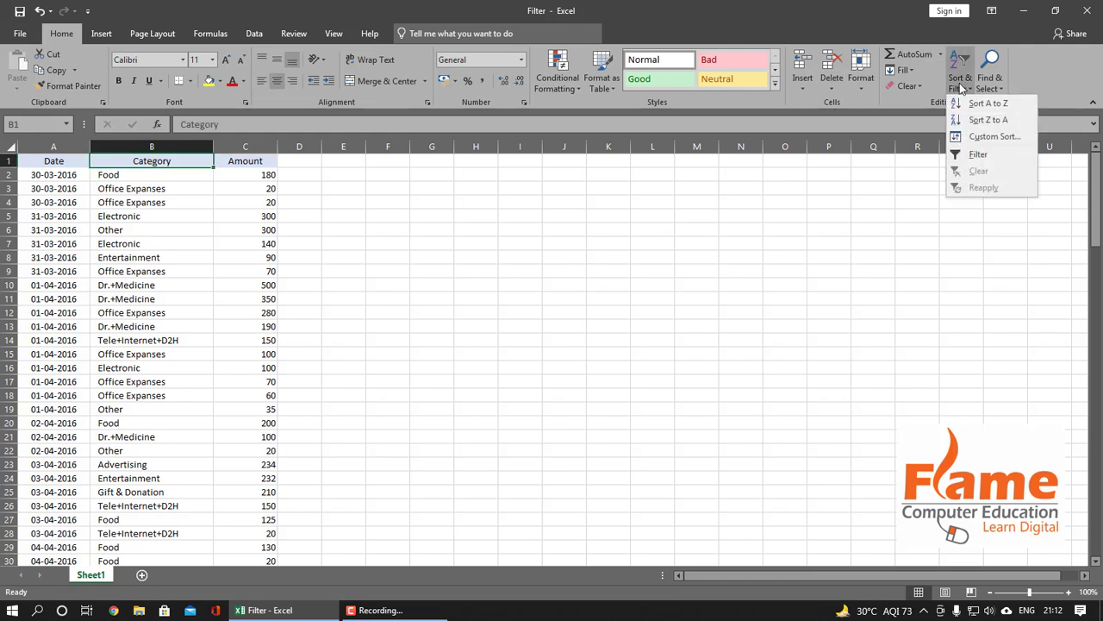
{"action": "left_click", "coordinate": [169, 216]}
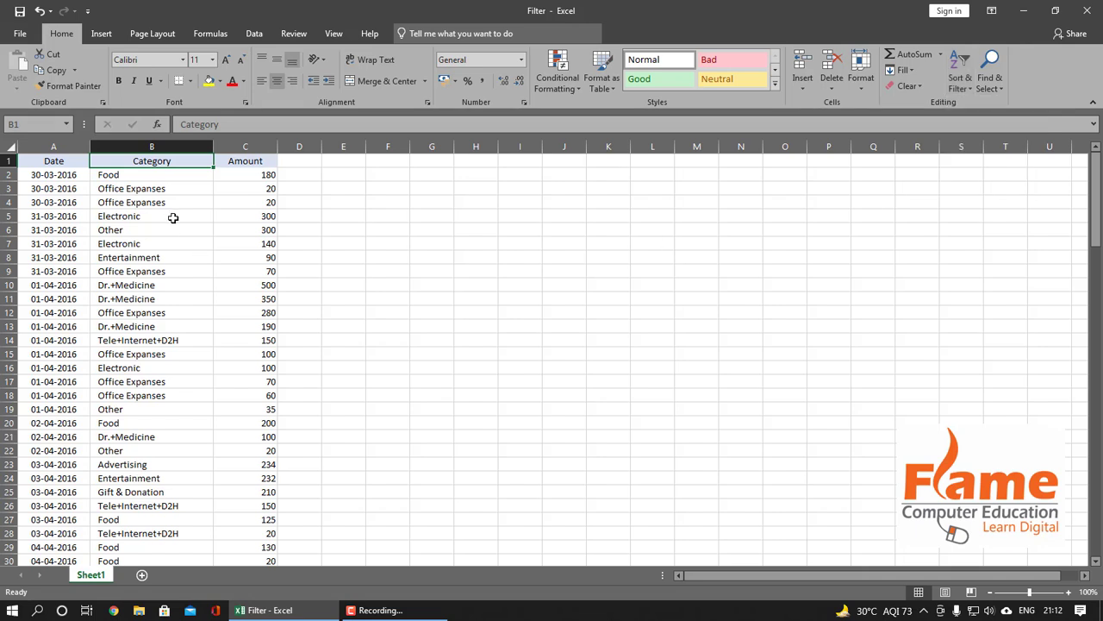
{"action": "left_click", "coordinate": [196, 228]}
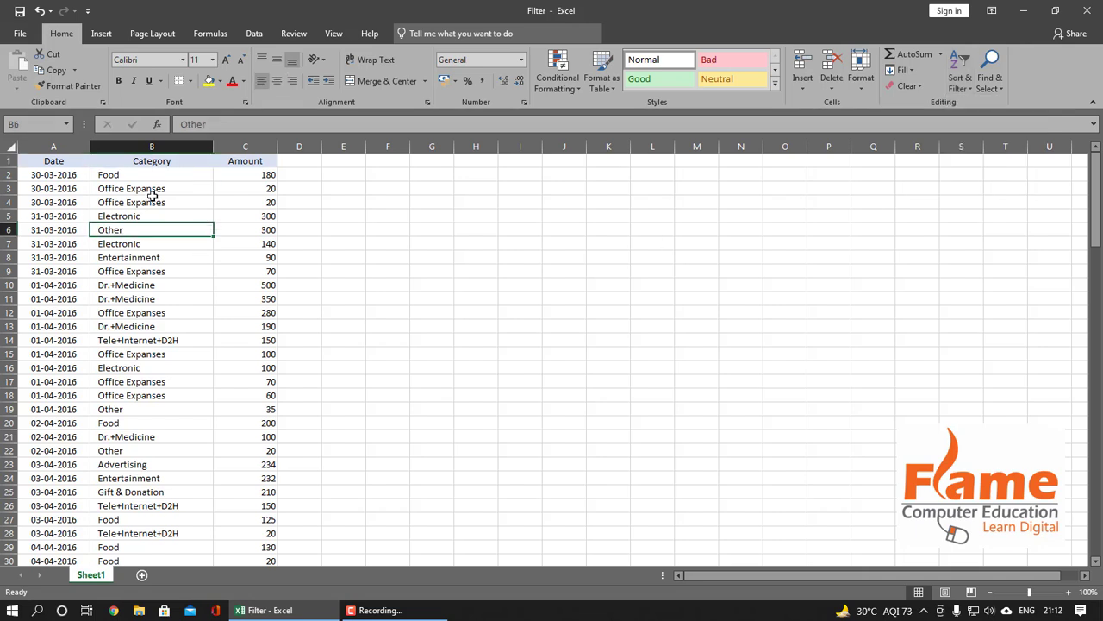
{"action": "left_click", "coordinate": [148, 351]}
{"action": "left_click", "coordinate": [150, 257]}
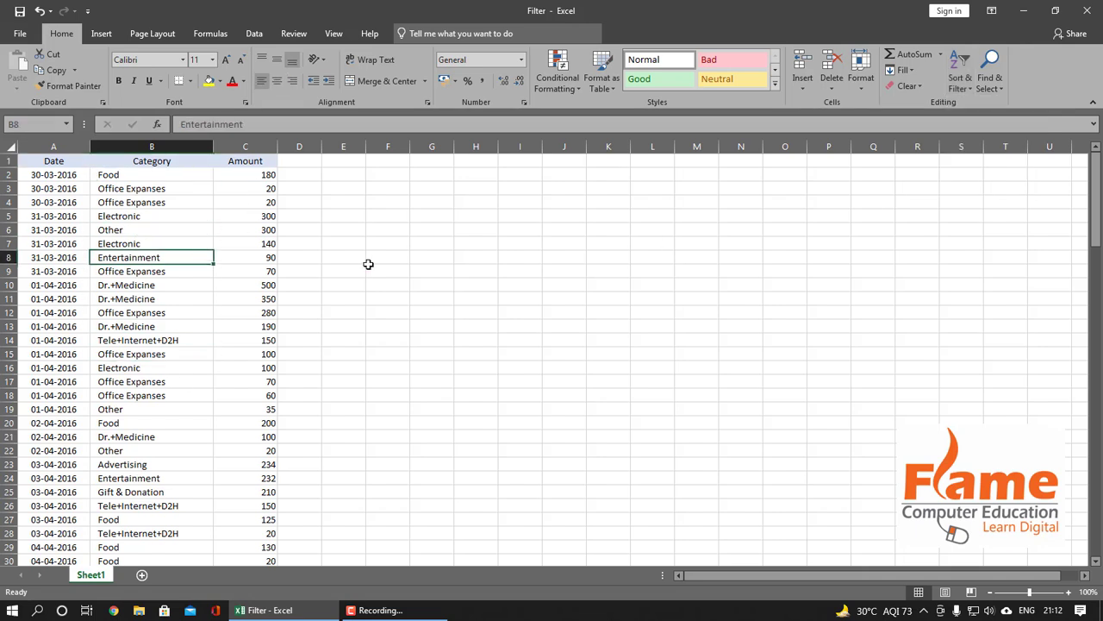
{"action": "left_click", "coordinate": [961, 82]}
{"action": "left_click", "coordinate": [979, 159]}
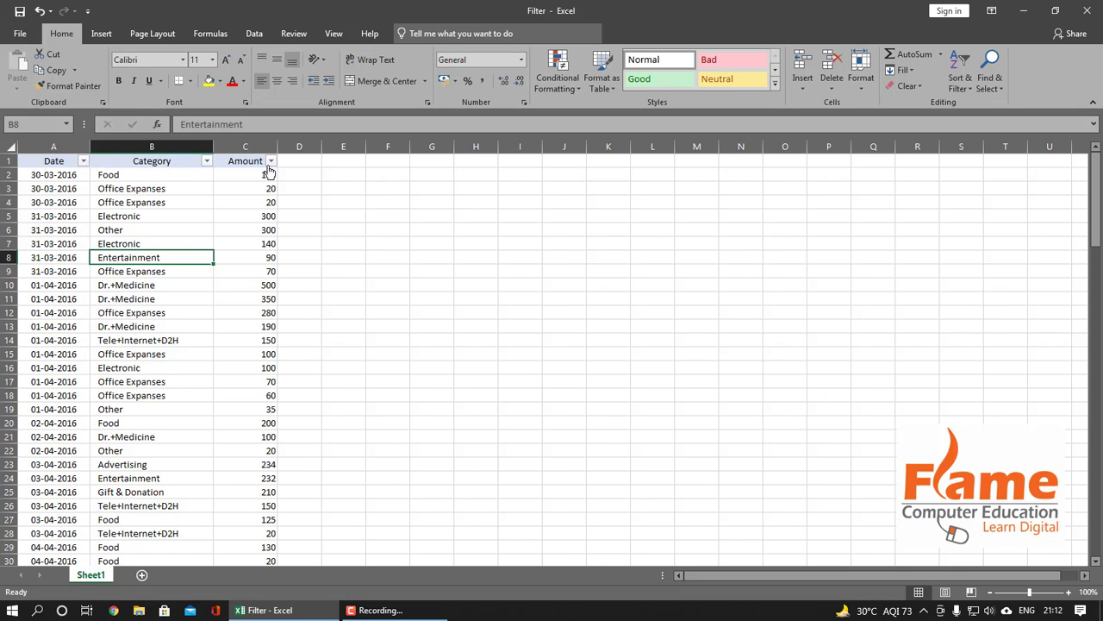
Examine the months and individual days available in the Date column's filter list
{"action": "left_click", "coordinate": [83, 161]}
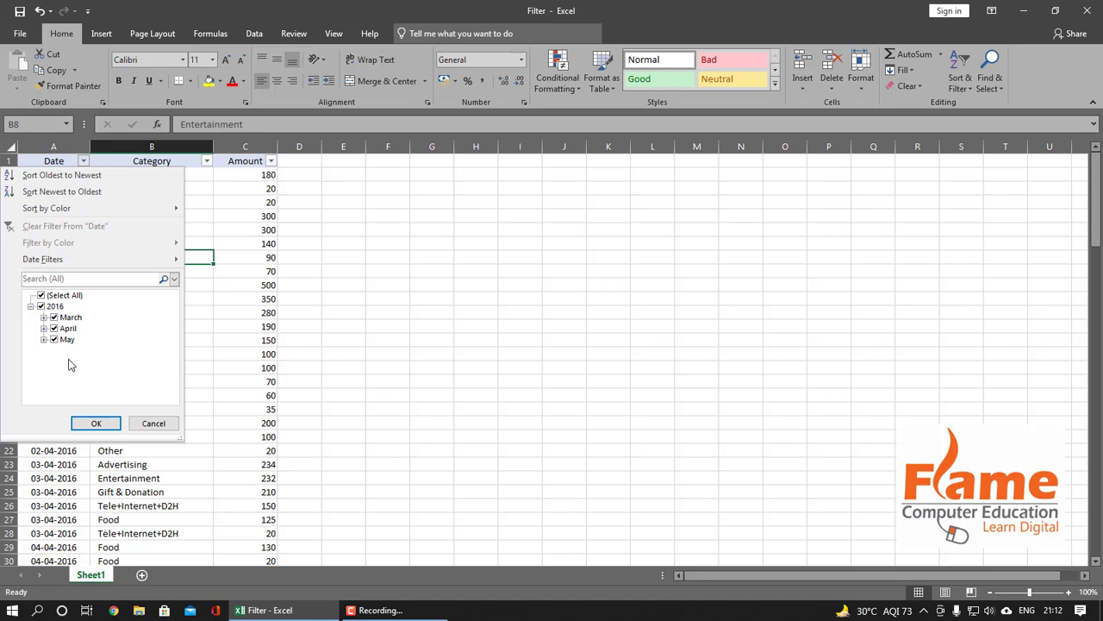
{"action": "left_click", "coordinate": [44, 317]}
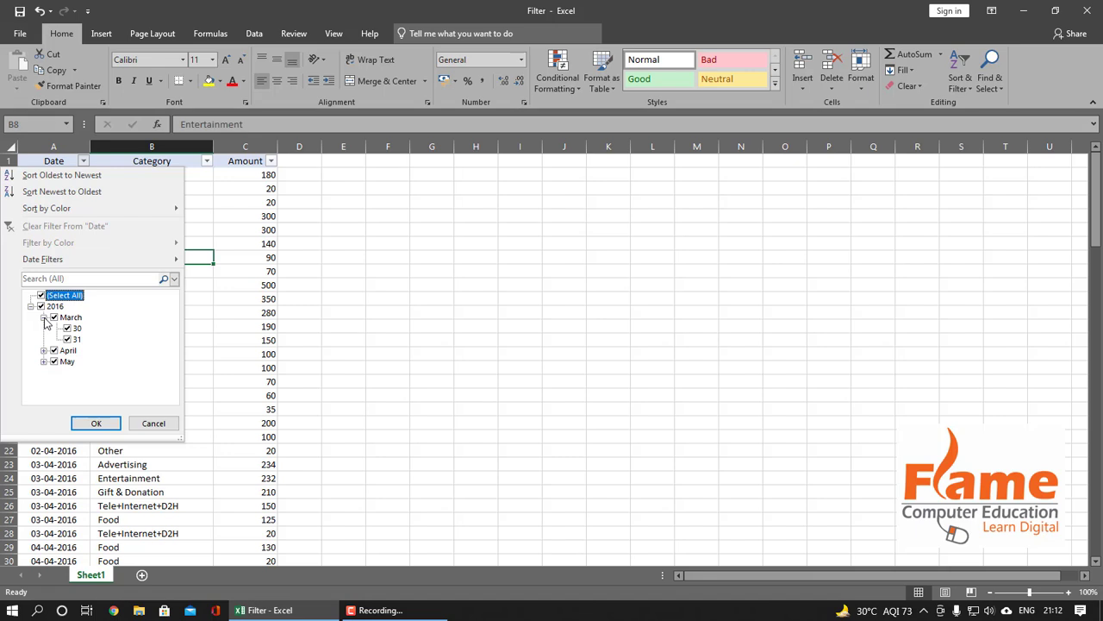
{"action": "left_click", "coordinate": [44, 317]}
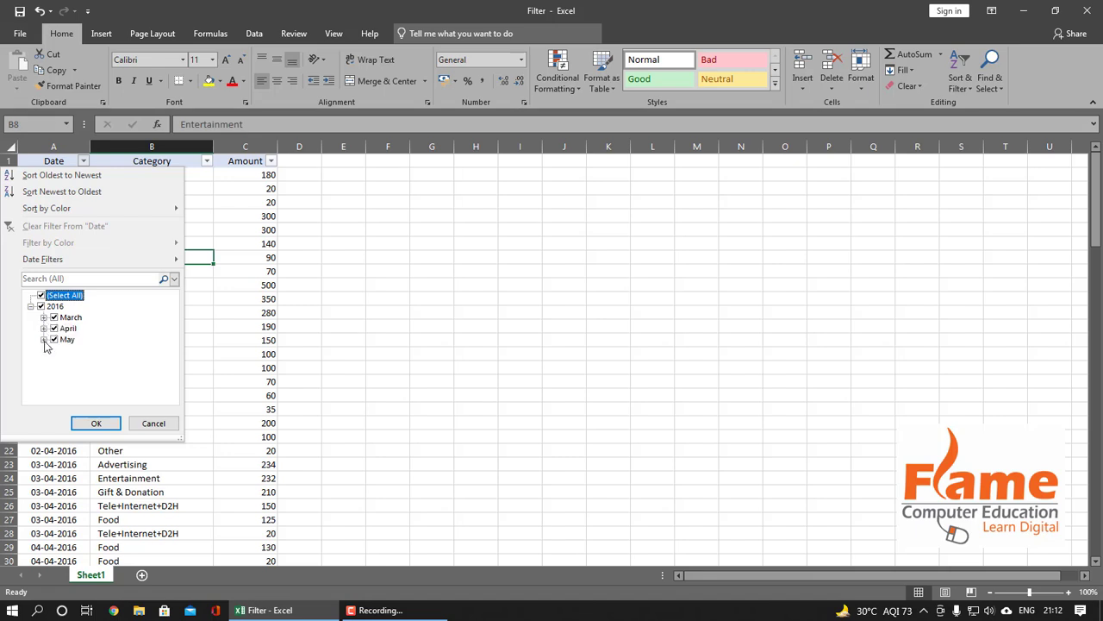
{"action": "left_click", "coordinate": [44, 340]}
{"action": "left_click", "coordinate": [44, 329]}
{"action": "left_click", "coordinate": [44, 296]}
{"action": "left_click", "coordinate": [44, 340]}
{"action": "left_click", "coordinate": [41, 296]}
{"action": "left_click", "coordinate": [54, 329]}
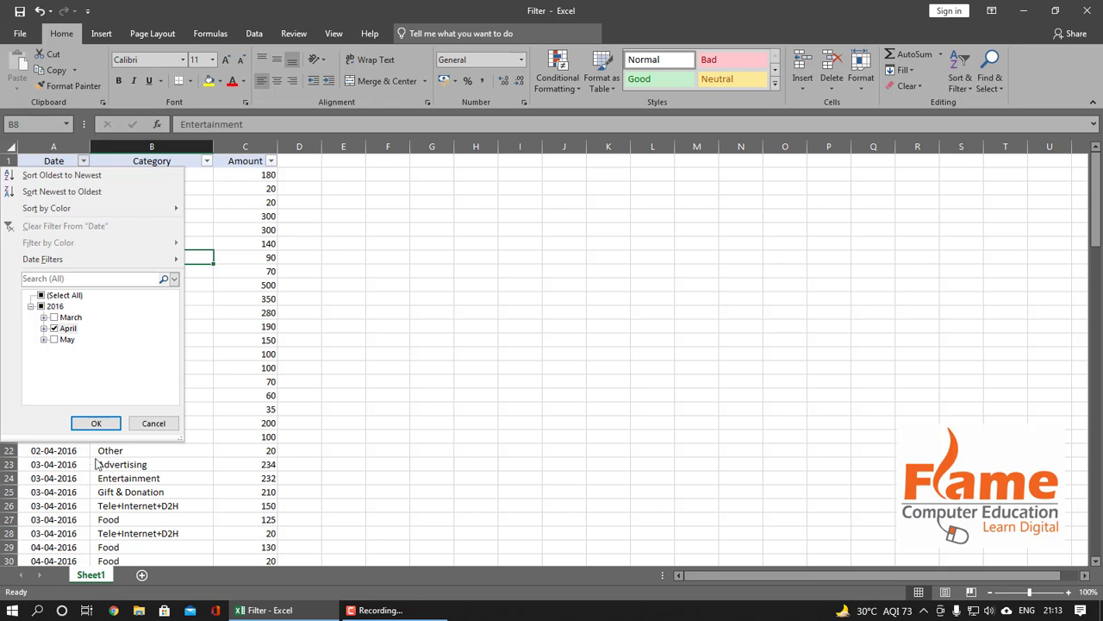
{"action": "left_click", "coordinate": [132, 423]}
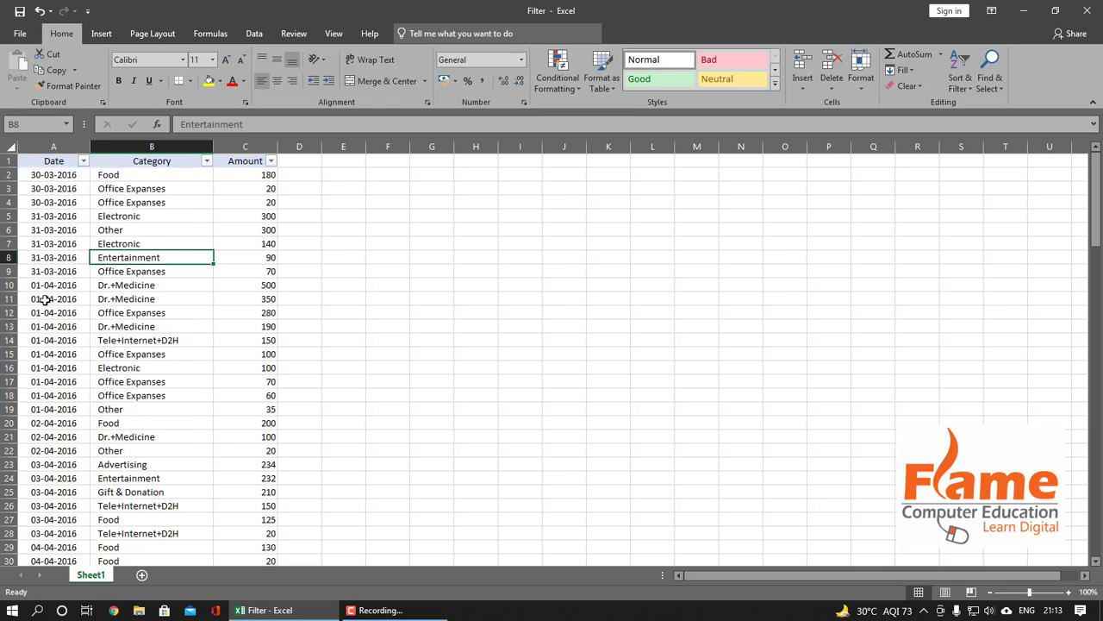
{"action": "left_click", "coordinate": [959, 76]}
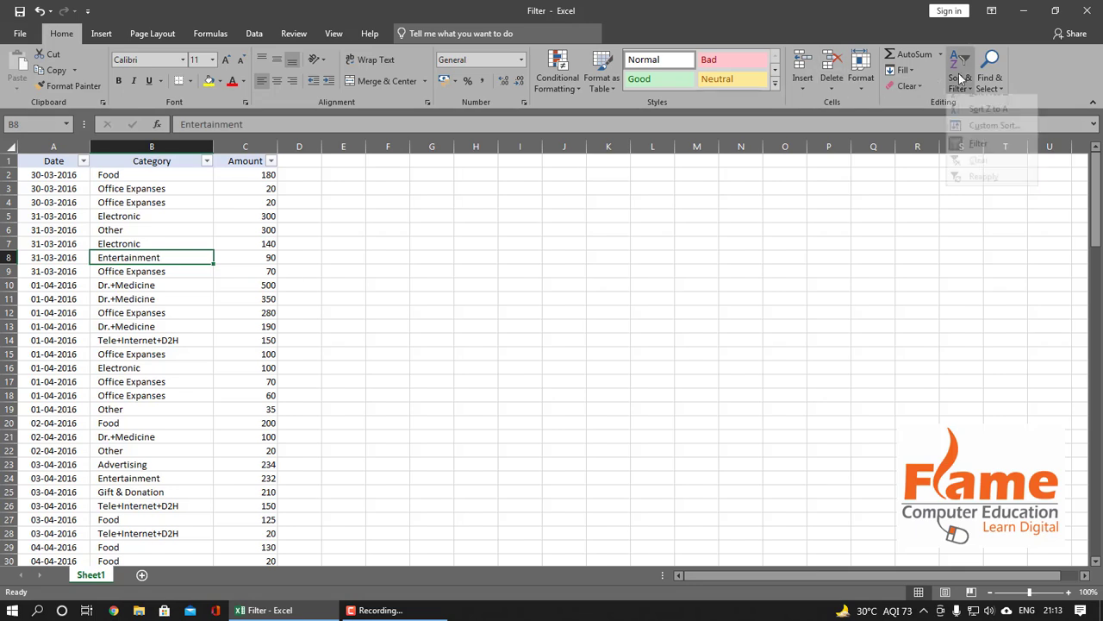
{"action": "left_click", "coordinate": [202, 159]}
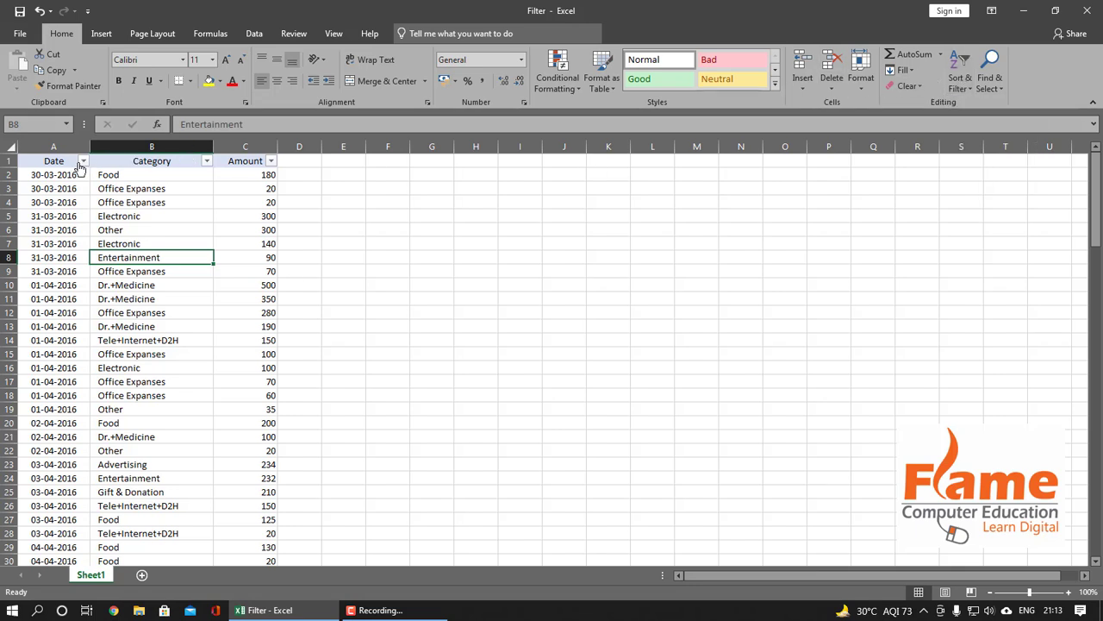
Filter the Date column to show only the April 2016 records
{"action": "left_click", "coordinate": [83, 161]}
{"action": "left_click", "coordinate": [42, 296]}
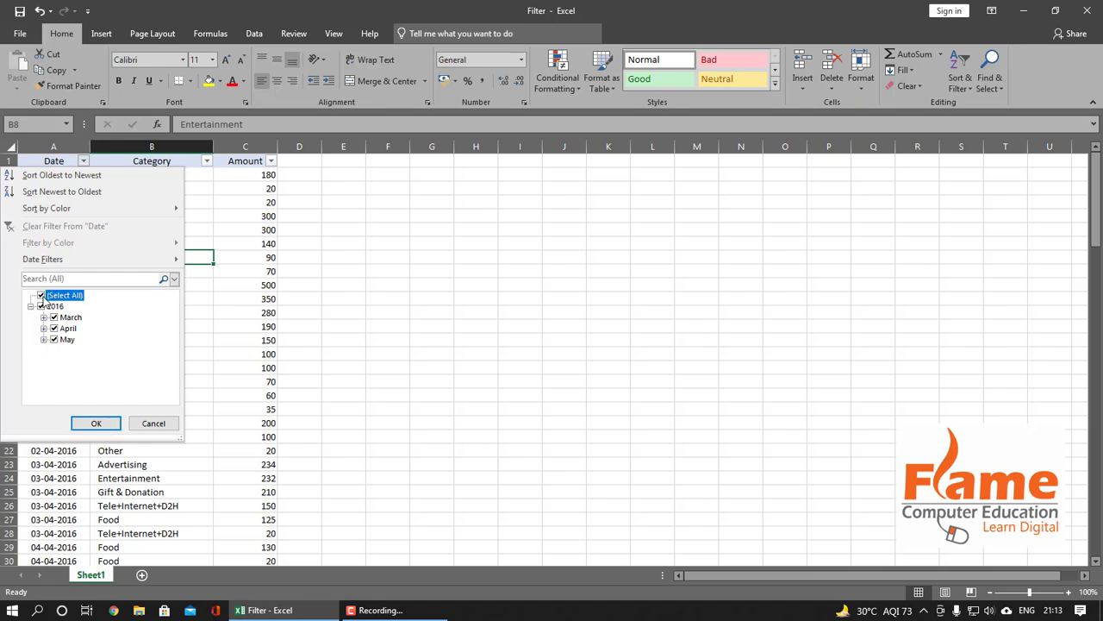
{"action": "left_click", "coordinate": [55, 328]}
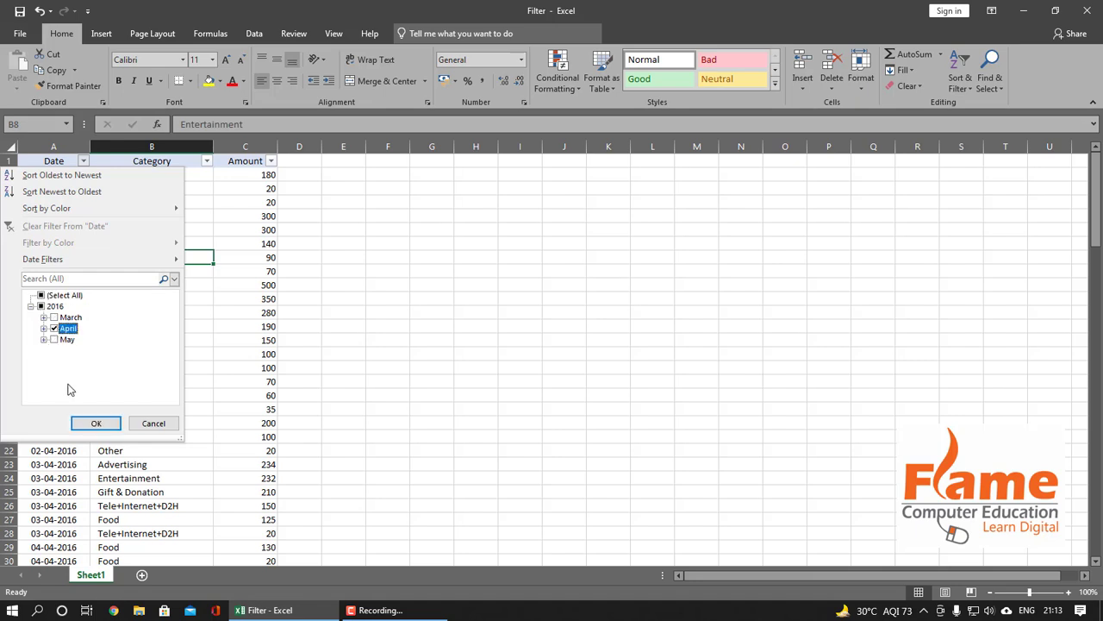
{"action": "left_click", "coordinate": [94, 423]}
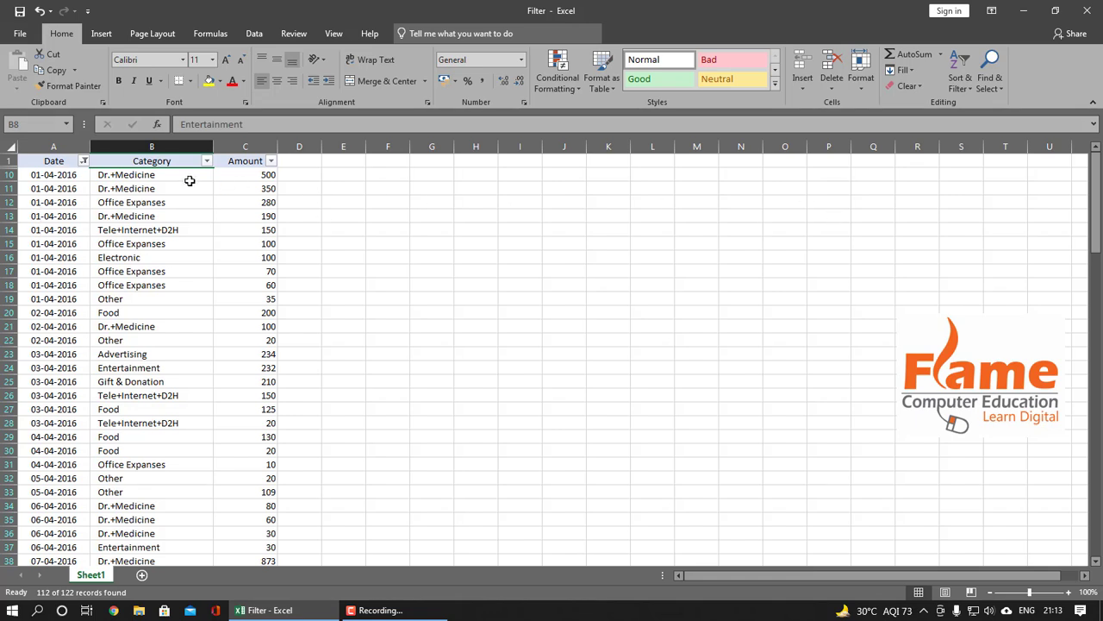
View the individual April days in the Date column's filter list and leave it without changes
{"action": "left_click", "coordinate": [82, 161]}
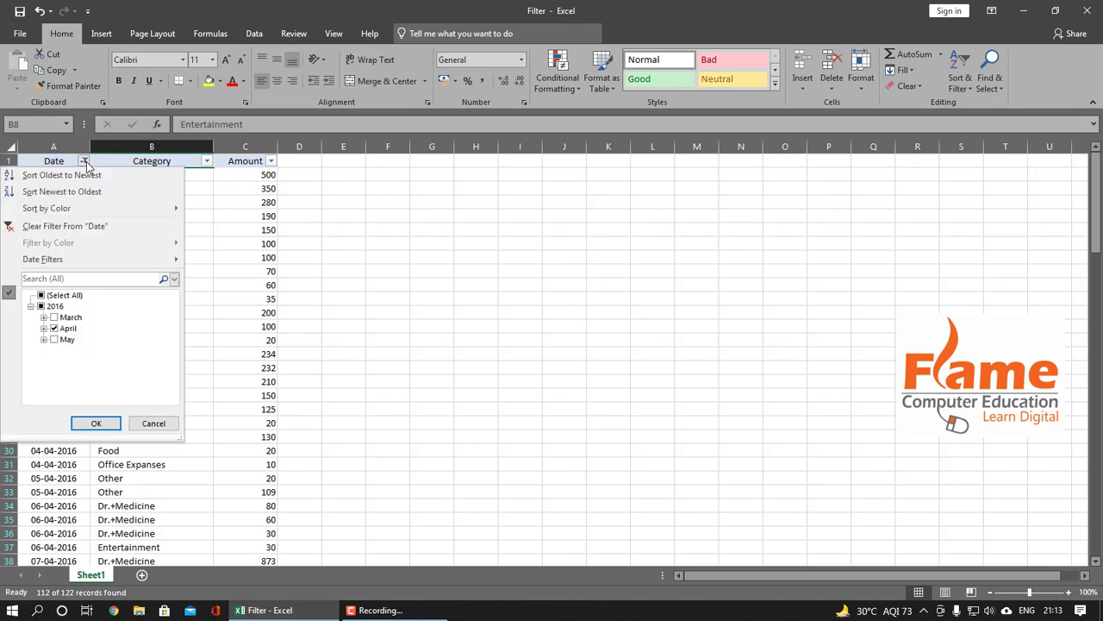
{"action": "left_click", "coordinate": [44, 329]}
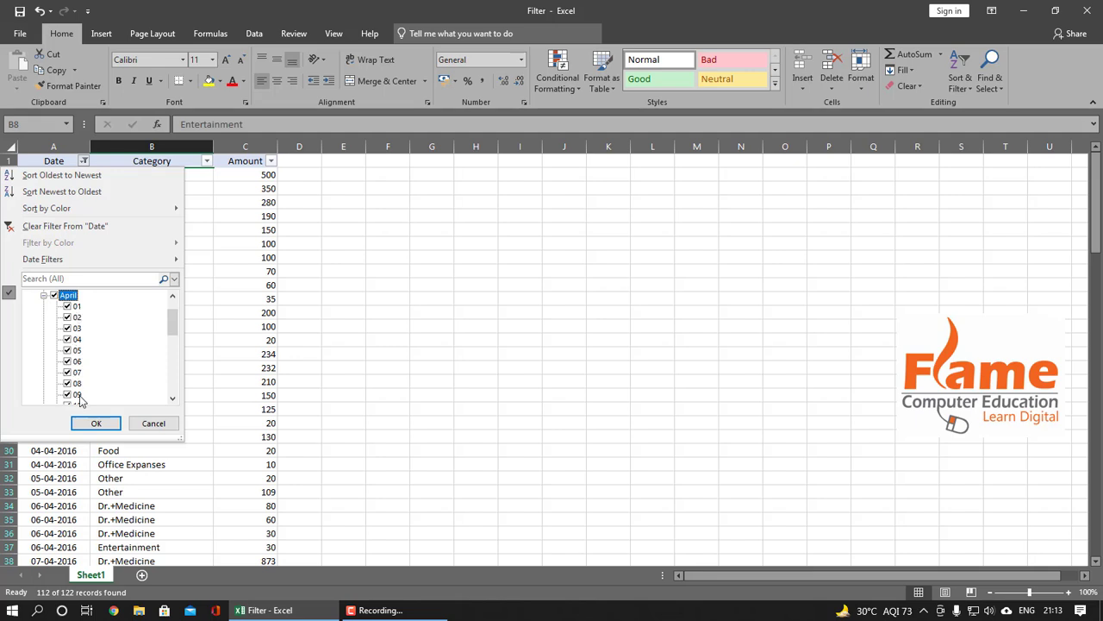
{"action": "left_click", "coordinate": [153, 423]}
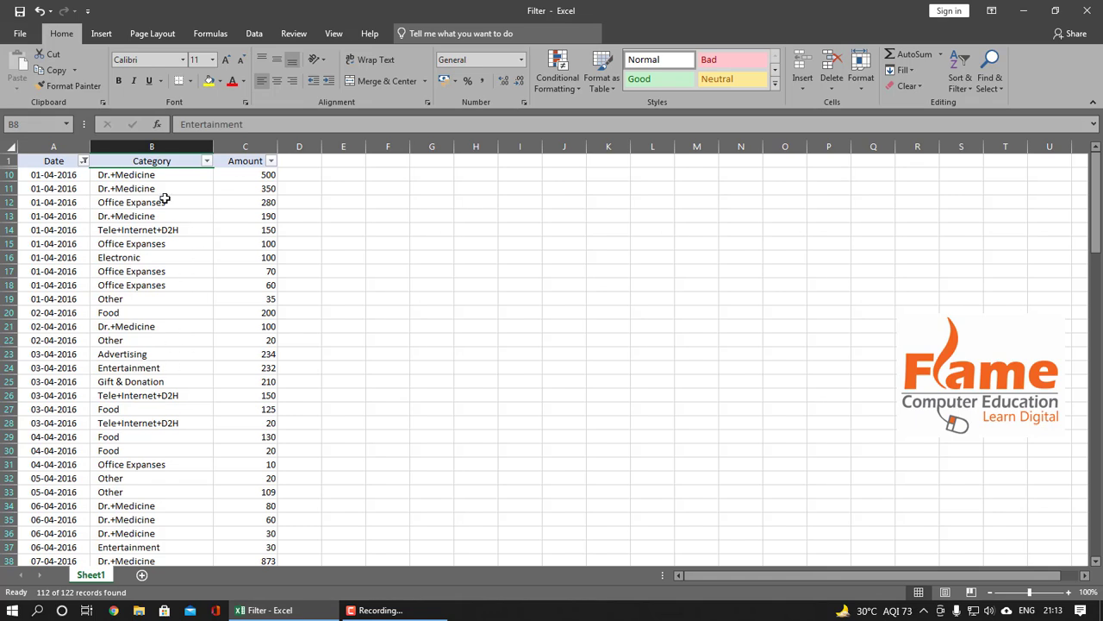
Filter the Category column to show only Bike and Car
{"action": "left_click", "coordinate": [207, 162]}
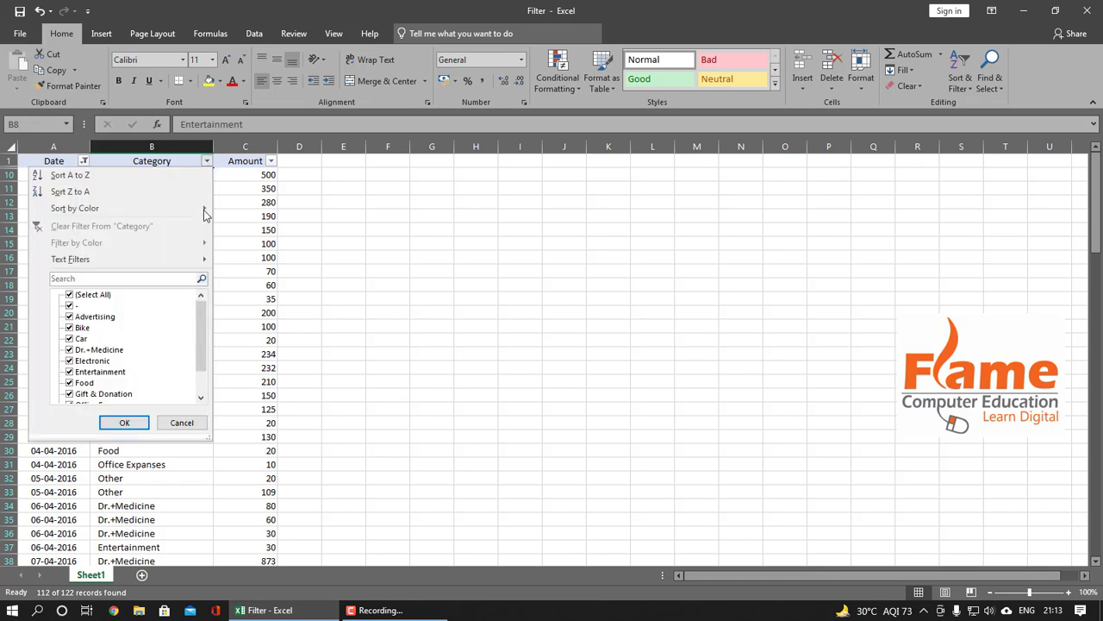
{"action": "left_click", "coordinate": [70, 294]}
{"action": "left_click", "coordinate": [70, 327]}
{"action": "left_click", "coordinate": [70, 339]}
{"action": "left_click", "coordinate": [124, 422]}
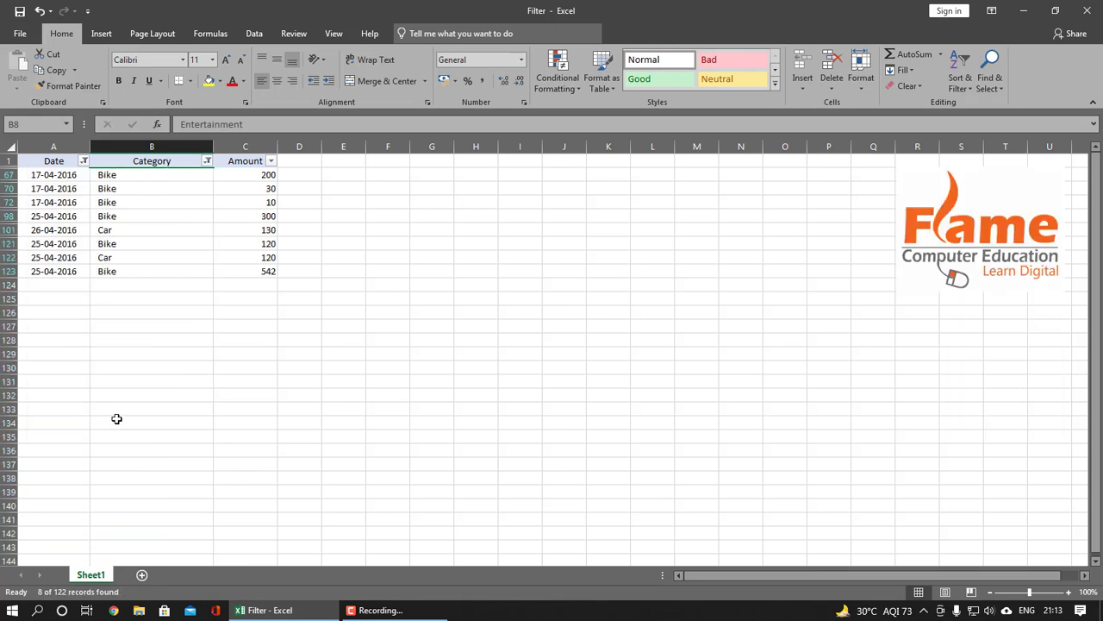
Change the Category filter to show only Dr.+Medicine and Food, and look through the filtered records
{"action": "left_click", "coordinate": [207, 161]}
{"action": "left_click", "coordinate": [70, 294]}
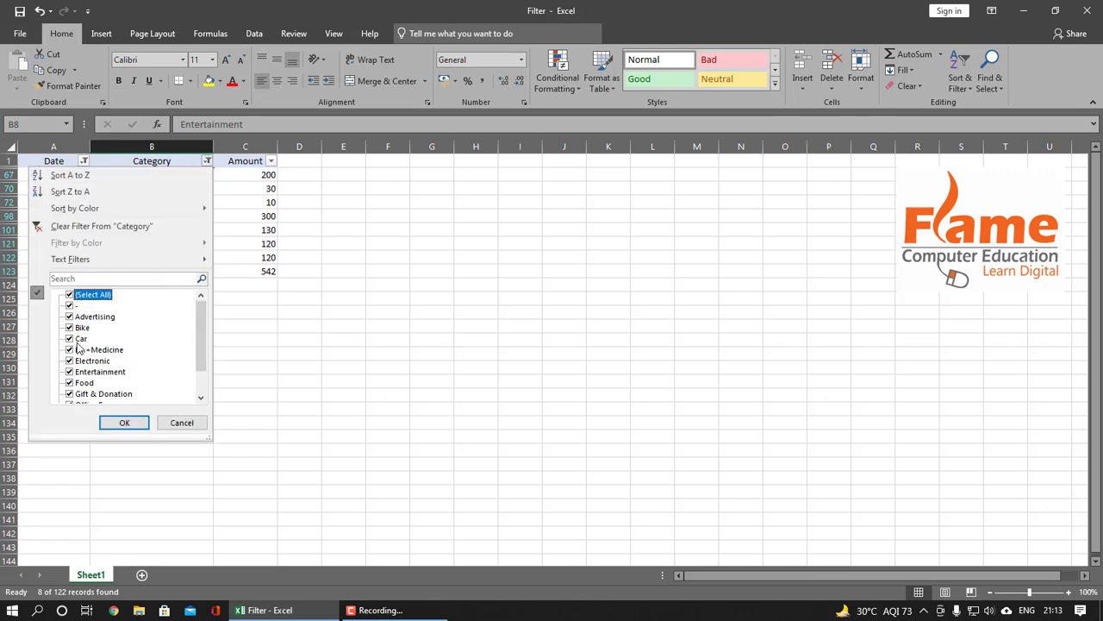
{"action": "left_click", "coordinate": [70, 295]}
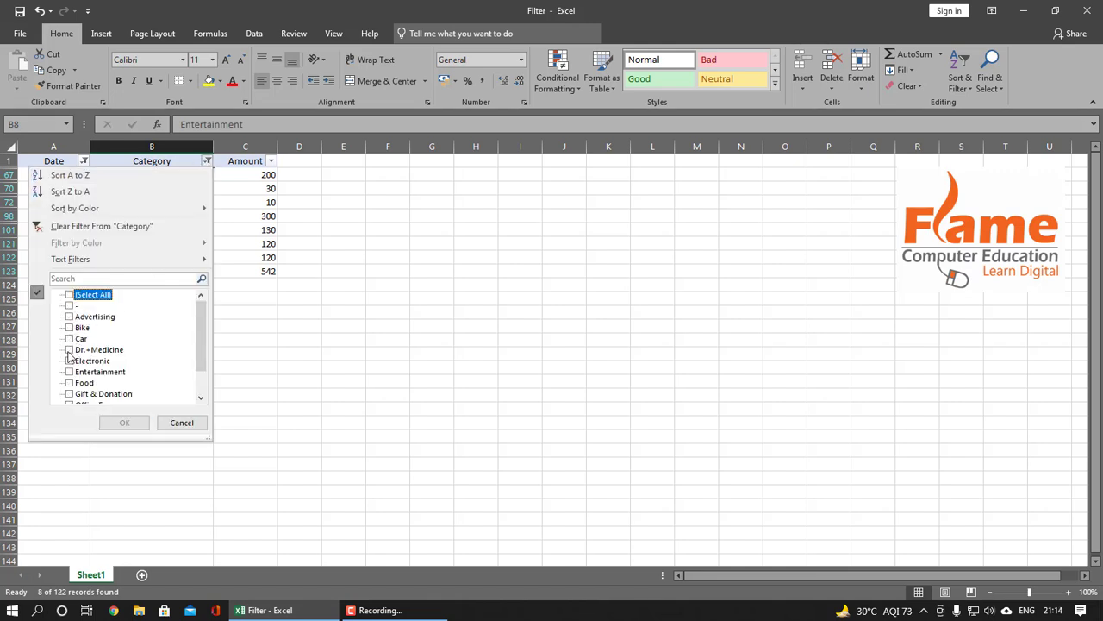
{"action": "left_click", "coordinate": [70, 350]}
{"action": "left_click", "coordinate": [70, 382]}
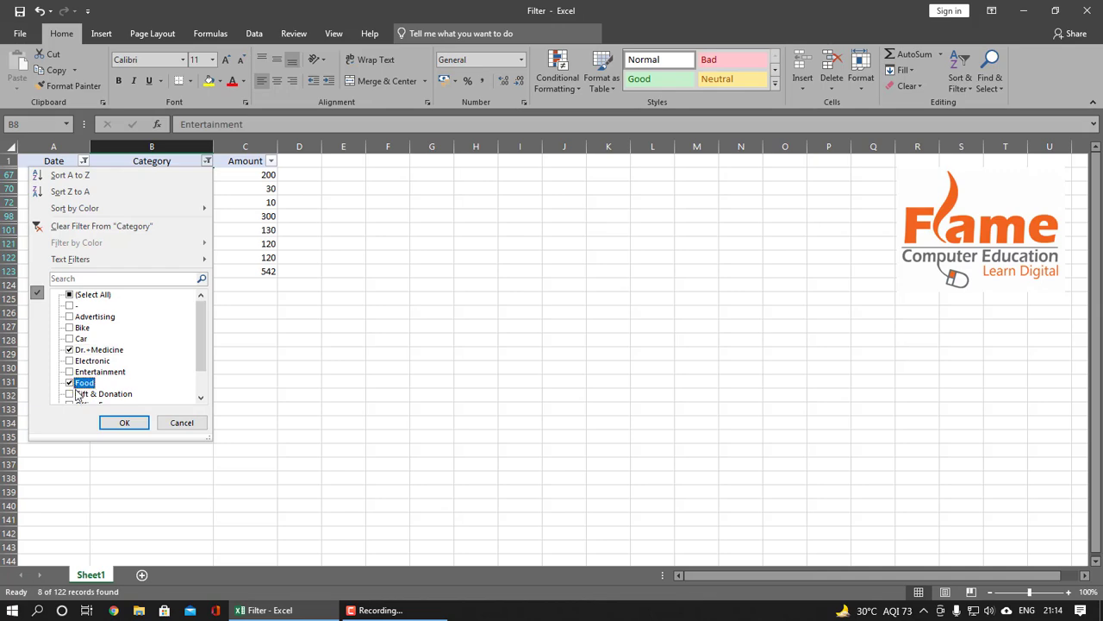
{"action": "left_click", "coordinate": [124, 422]}
{"action": "scroll", "coordinate": [155, 264], "scroll_direction": "down", "scroll_amount": 5}
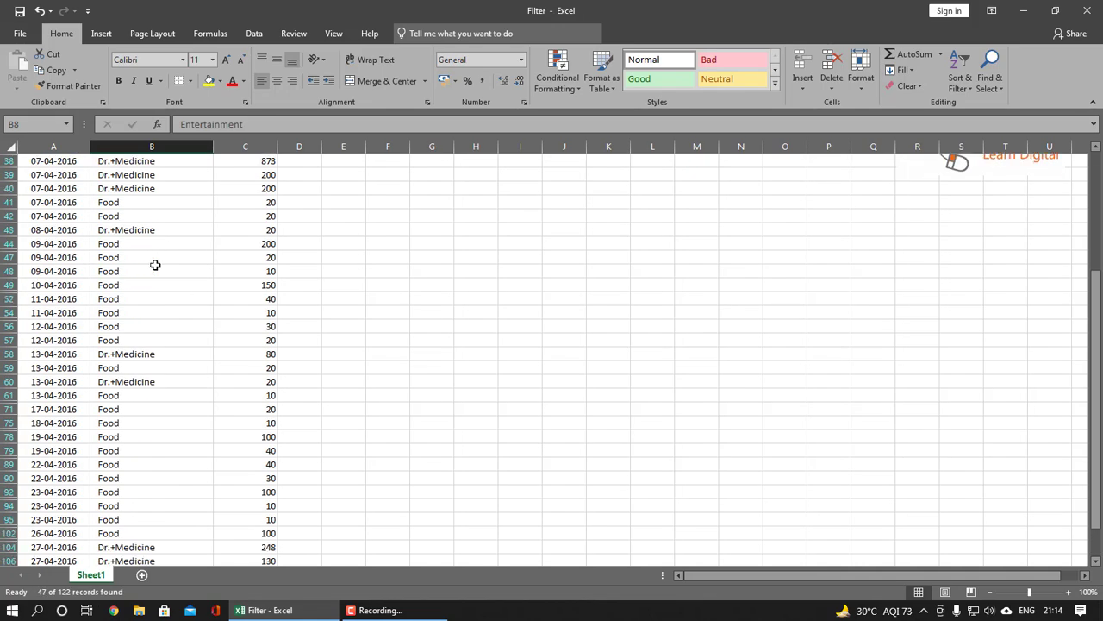
{"action": "scroll", "coordinate": [156, 265], "scroll_direction": "up", "scroll_amount": 5}
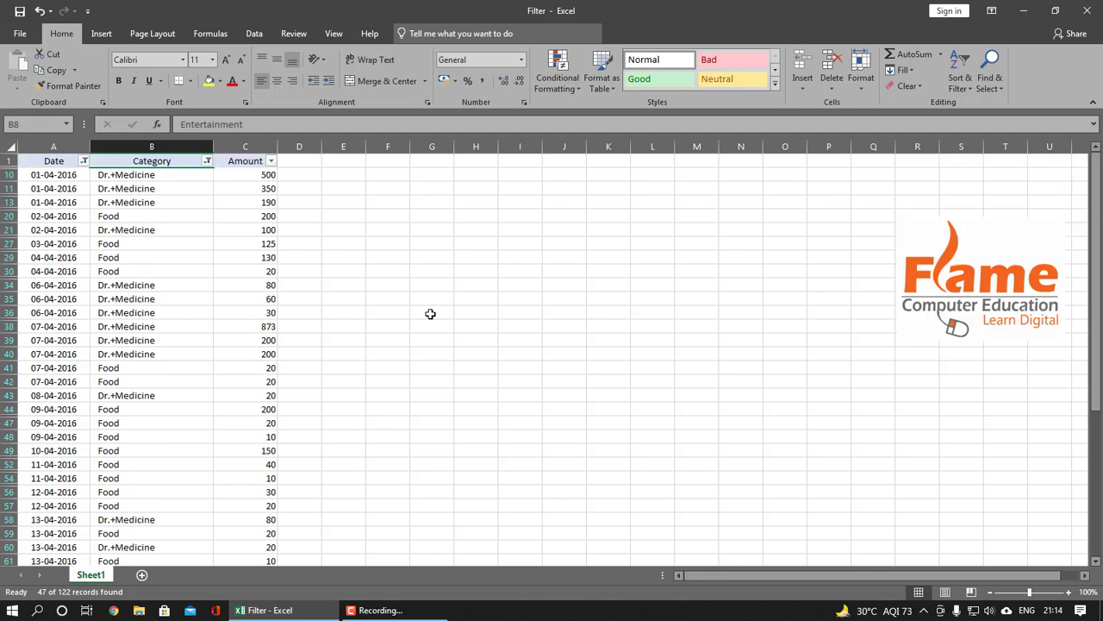
Reselect all categories in the Category filter
{"action": "left_click", "coordinate": [207, 162]}
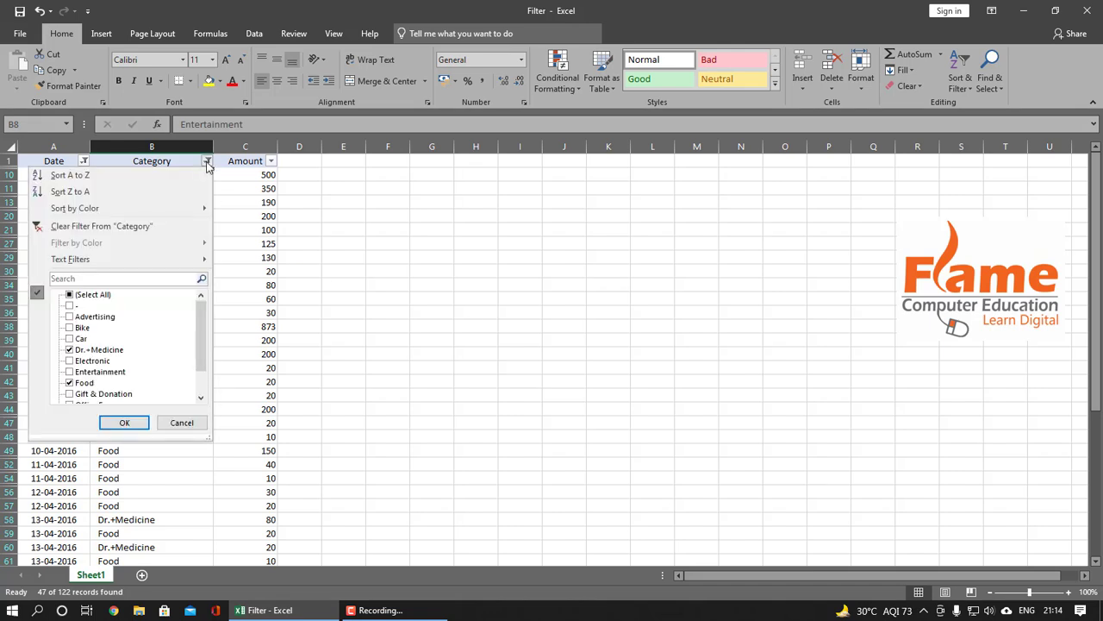
{"action": "left_click", "coordinate": [72, 295]}
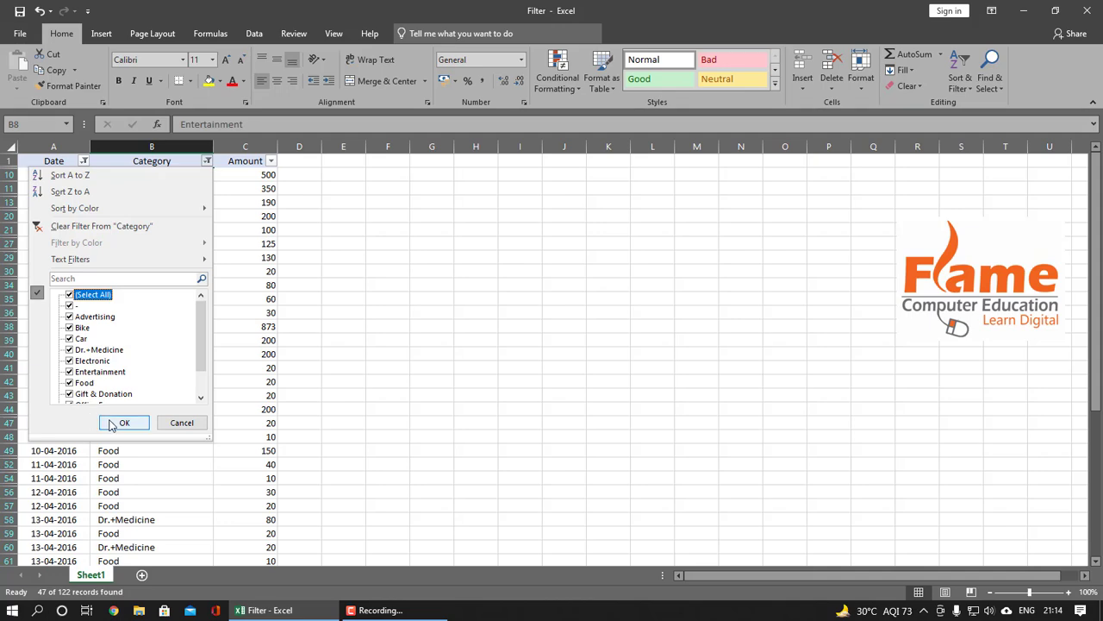
{"action": "left_click", "coordinate": [113, 423]}
Limit the Category column to Bike and Car records again, and select the Bike entry in cell B72
{"action": "left_click", "coordinate": [207, 161]}
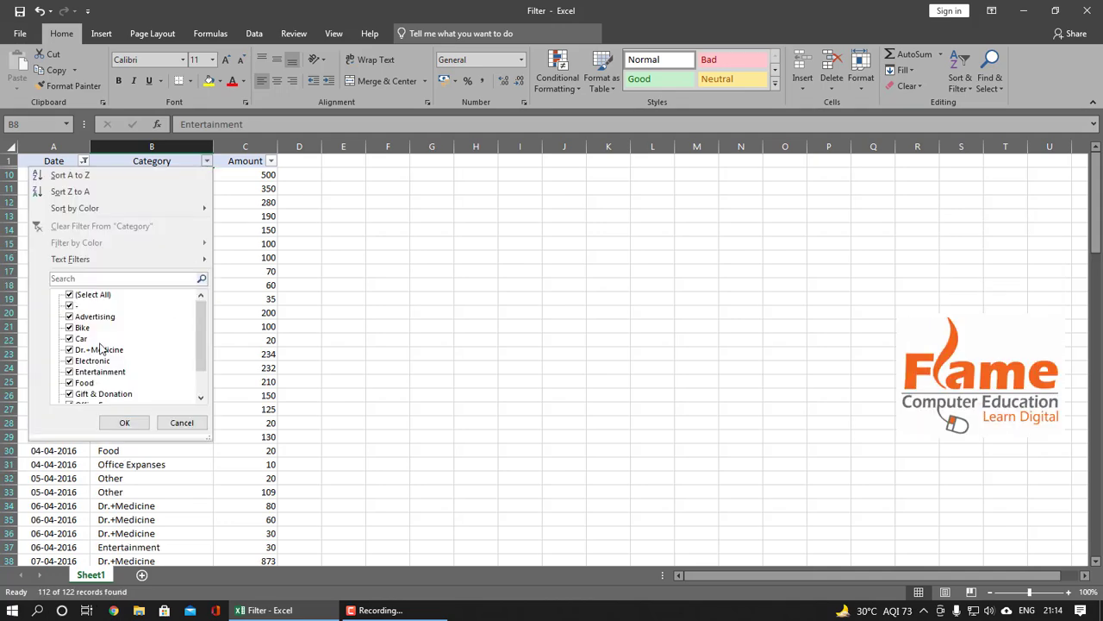
{"action": "left_click", "coordinate": [71, 295]}
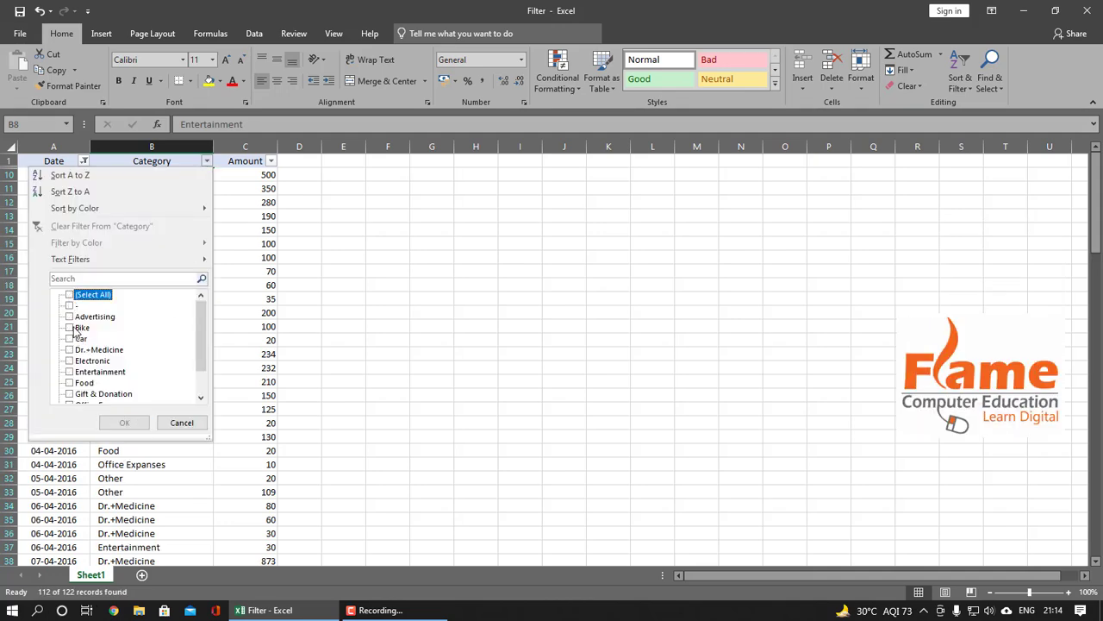
{"action": "left_click", "coordinate": [71, 328]}
{"action": "left_click", "coordinate": [71, 339]}
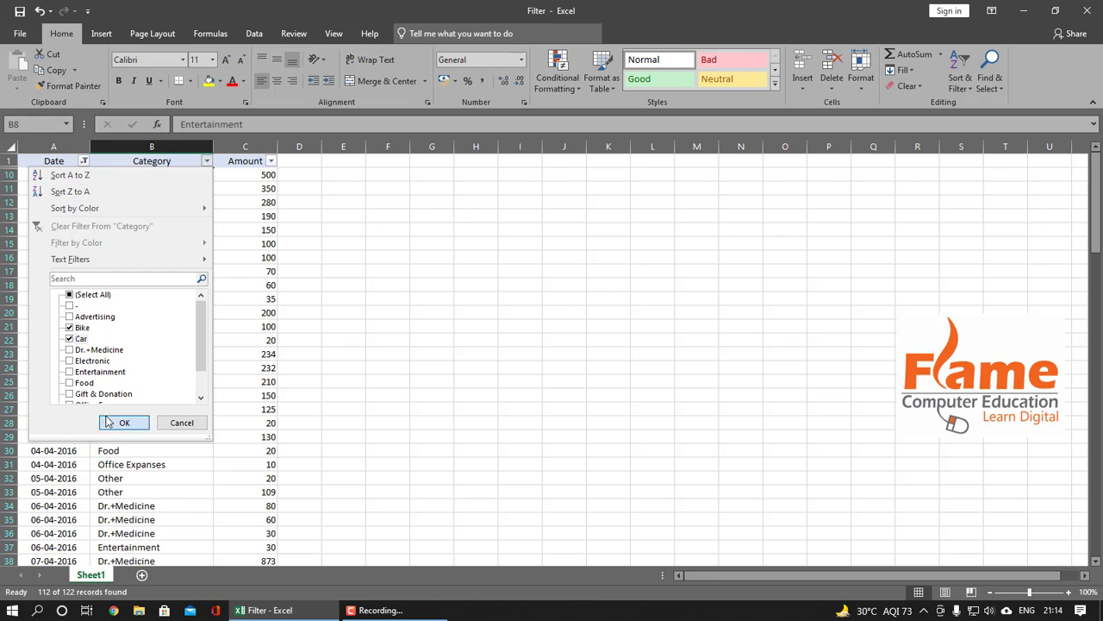
{"action": "left_click", "coordinate": [109, 421]}
{"action": "left_click", "coordinate": [134, 203]}
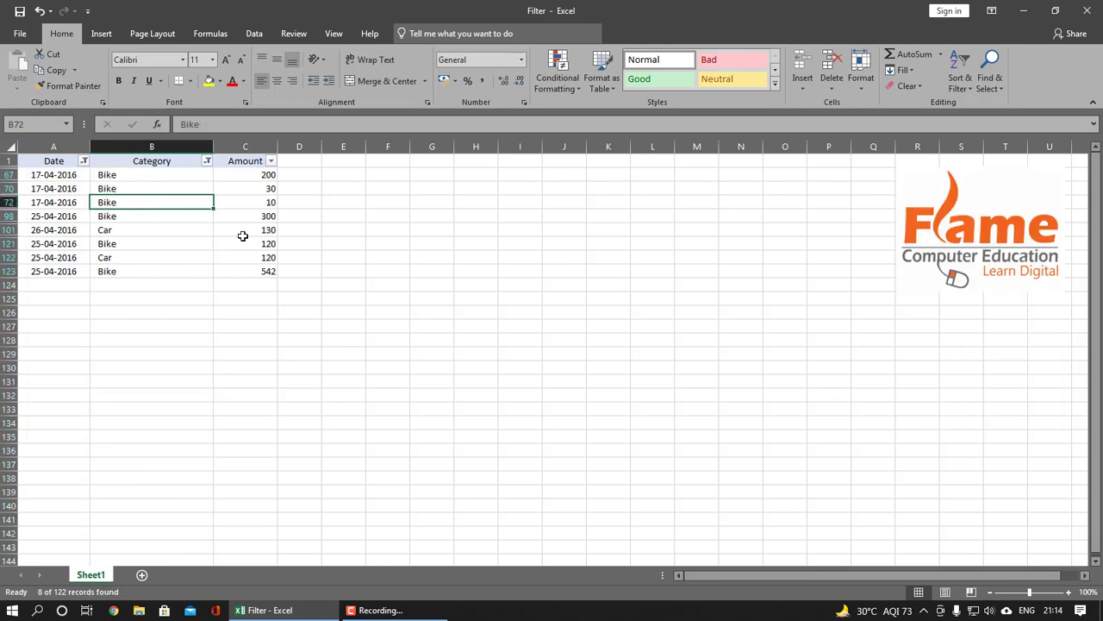
Add a record in row 124 below the filtered list with date 25-04-2016, category food and amount 450
{"action": "left_click", "coordinate": [956, 69]}
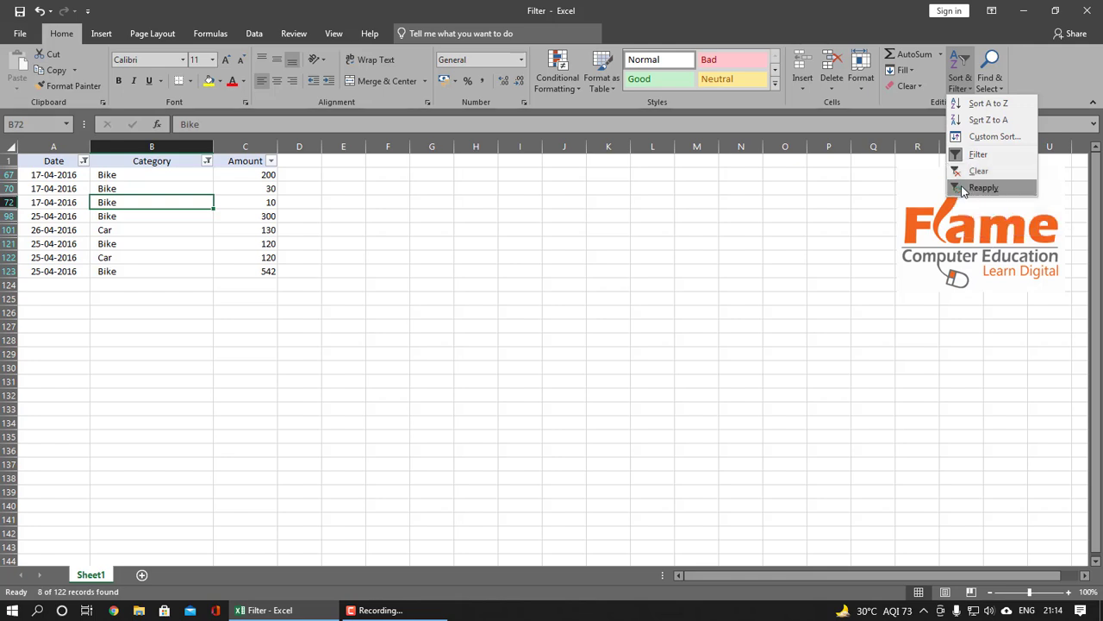
{"action": "left_click", "coordinate": [49, 299]}
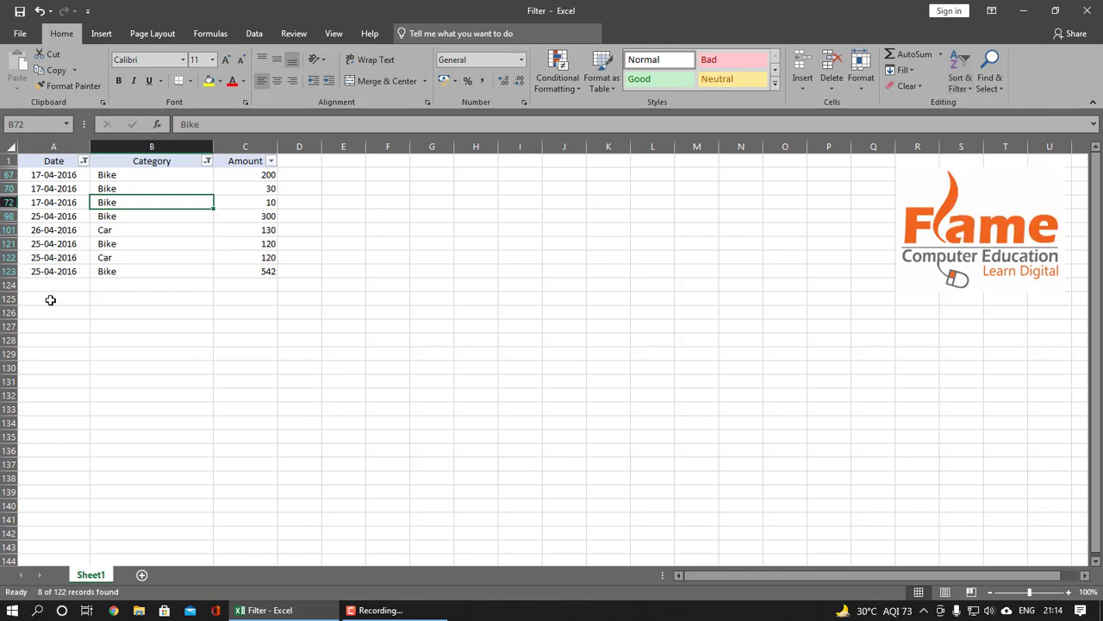
{"action": "left_click", "coordinate": [48, 286]}
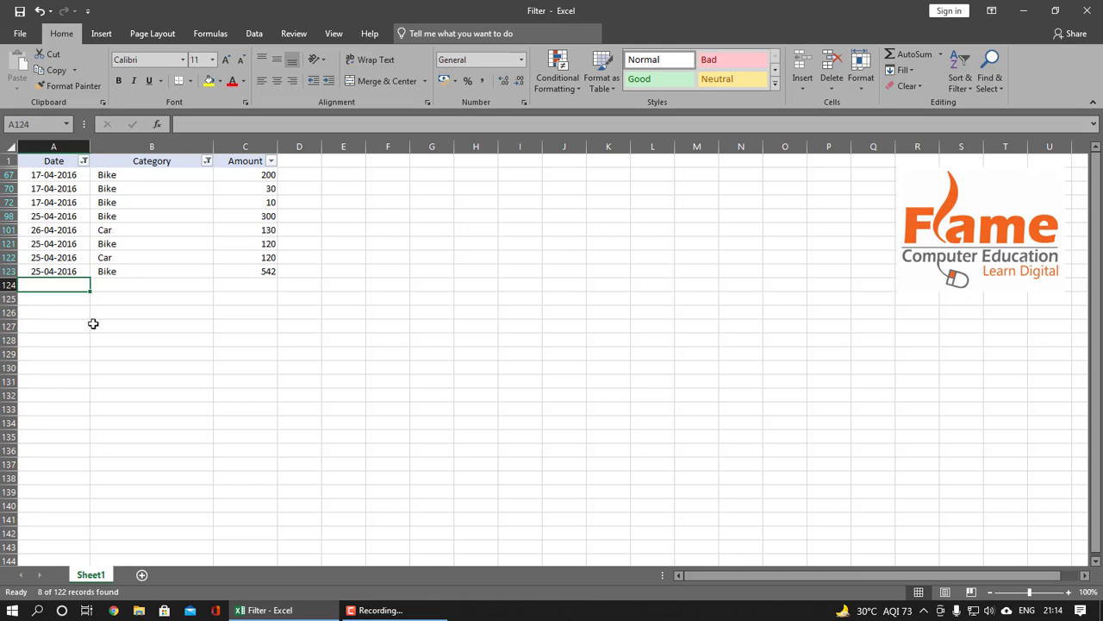
{"action": "type", "text": "2"}
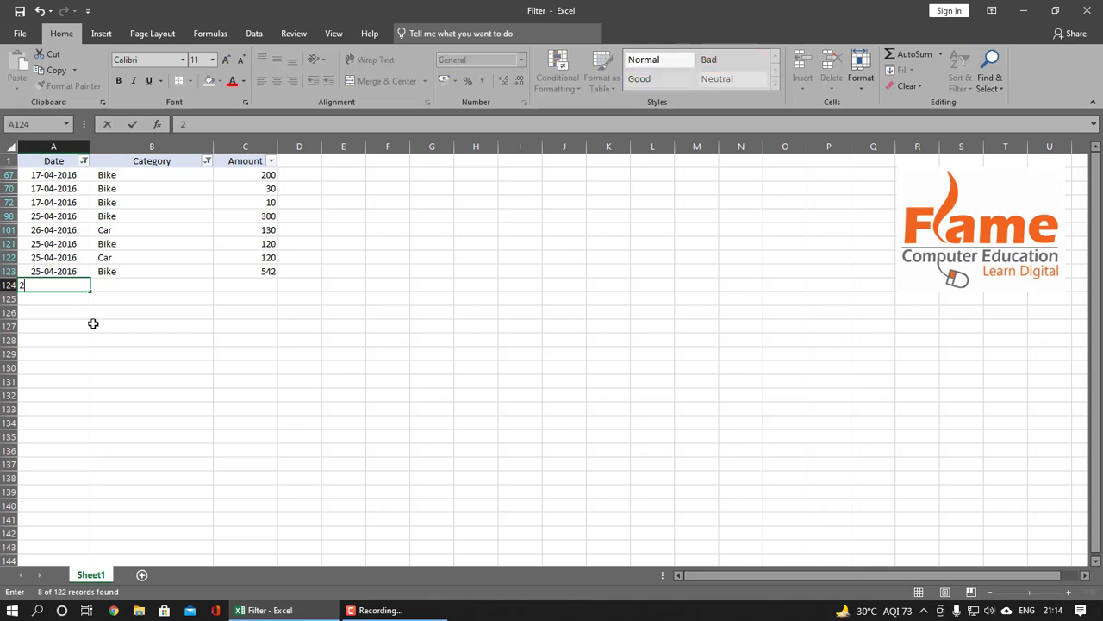
{"action": "type", "text": "5-04-2016"}
{"action": "key", "text": "Tab"}
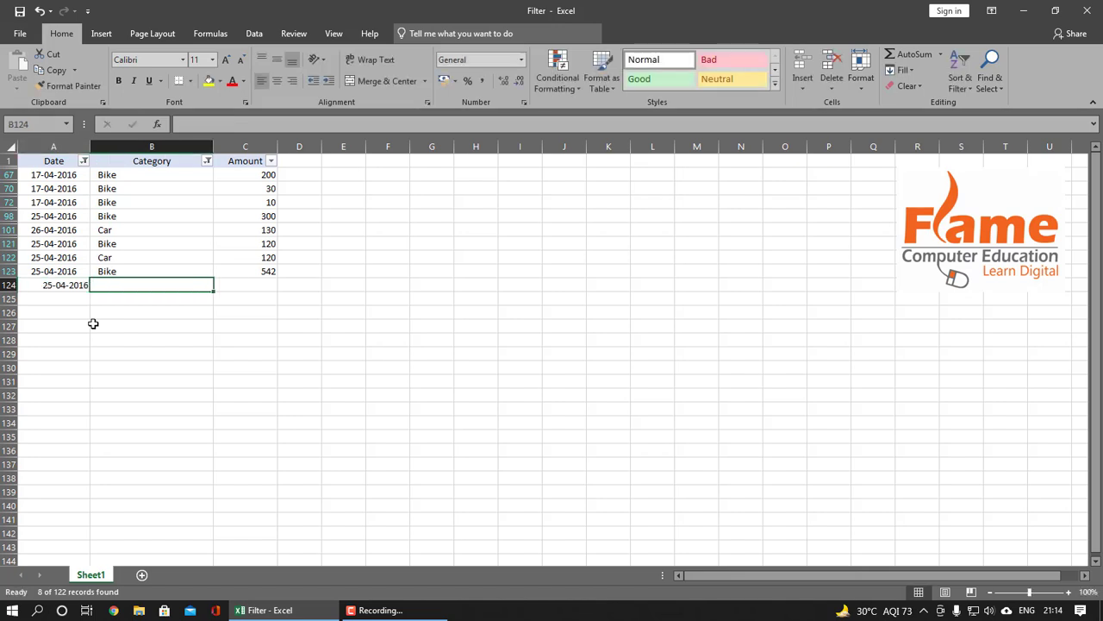
{"action": "type", "text": "food"}
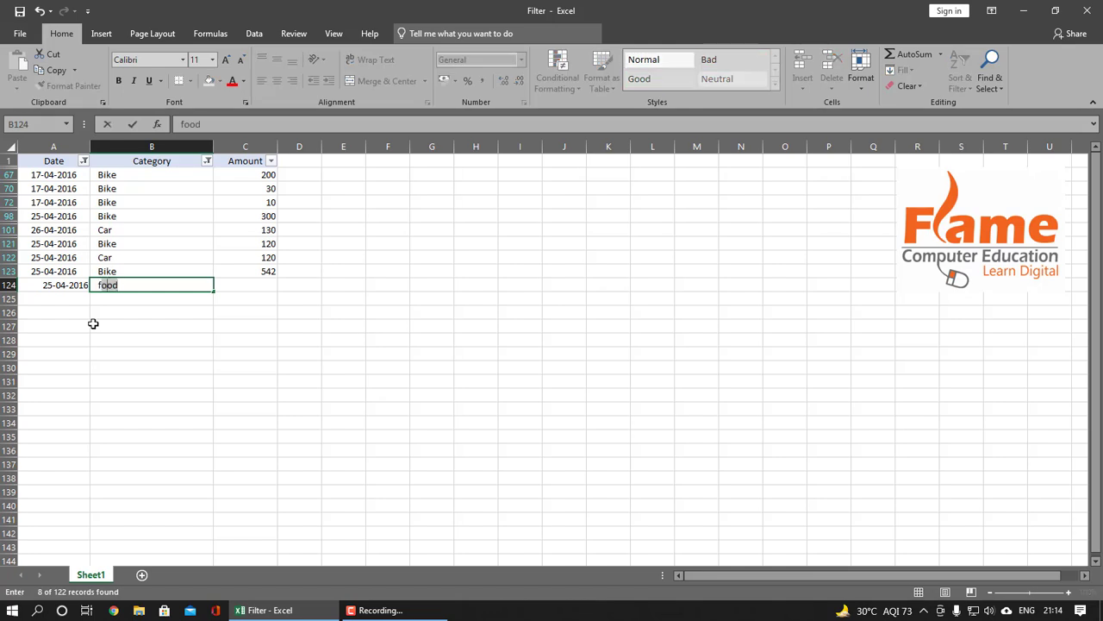
{"action": "key", "text": "Tab"}
{"action": "type", "text": "450"}
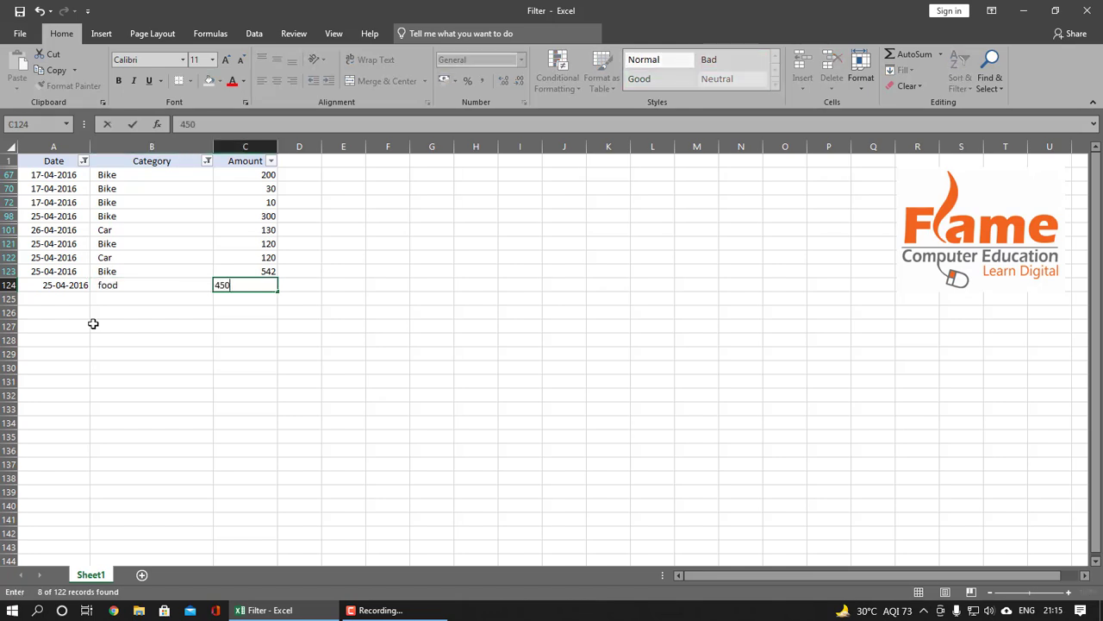
{"action": "key", "text": "Return"}
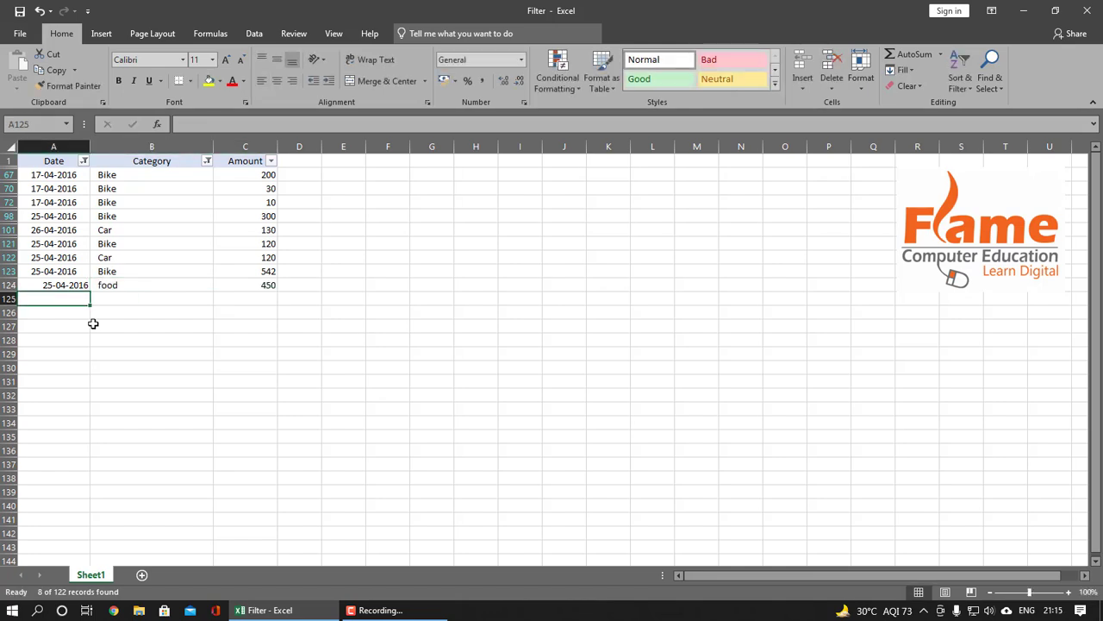
Add another record in row 125 with date 26-04-2016, category Bike and amount 410
{"action": "type", "text": "26-04"}
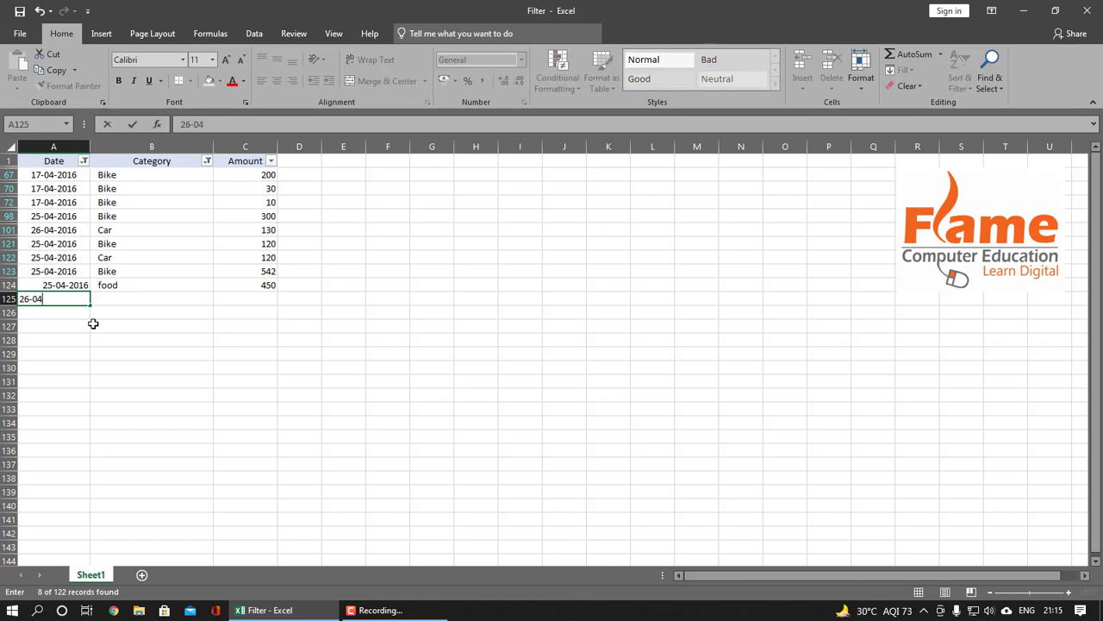
{"action": "type", "text": "-2016"}
{"action": "key", "text": "Tab"}
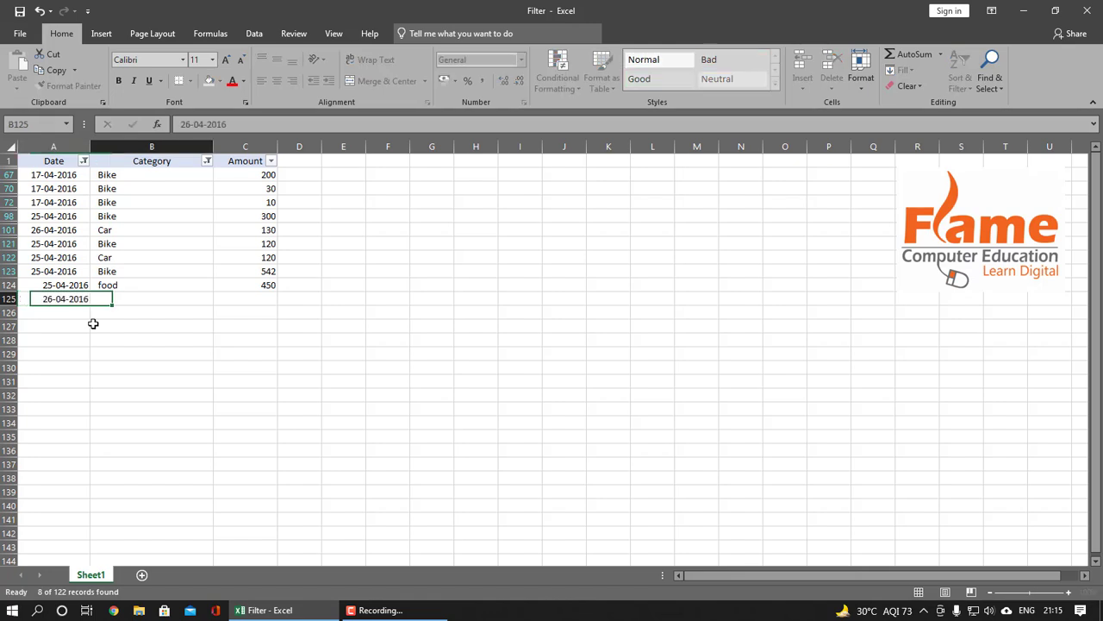
{"action": "type", "text": "bike"}
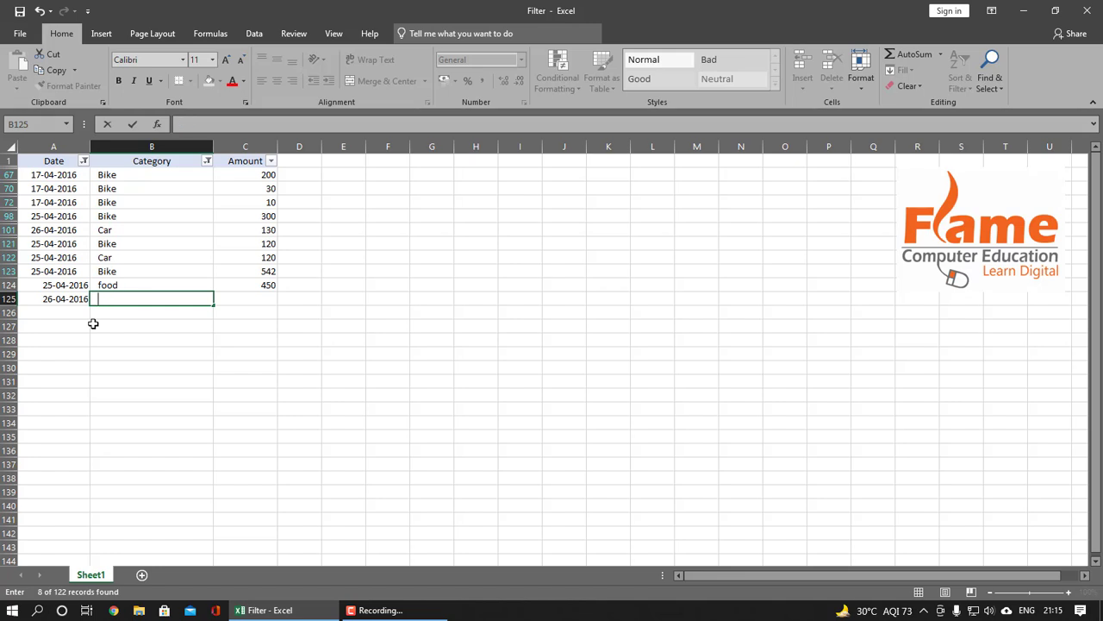
{"action": "type", "text": "B"}
{"action": "key", "text": "Tab"}
{"action": "type", "text": "410"}
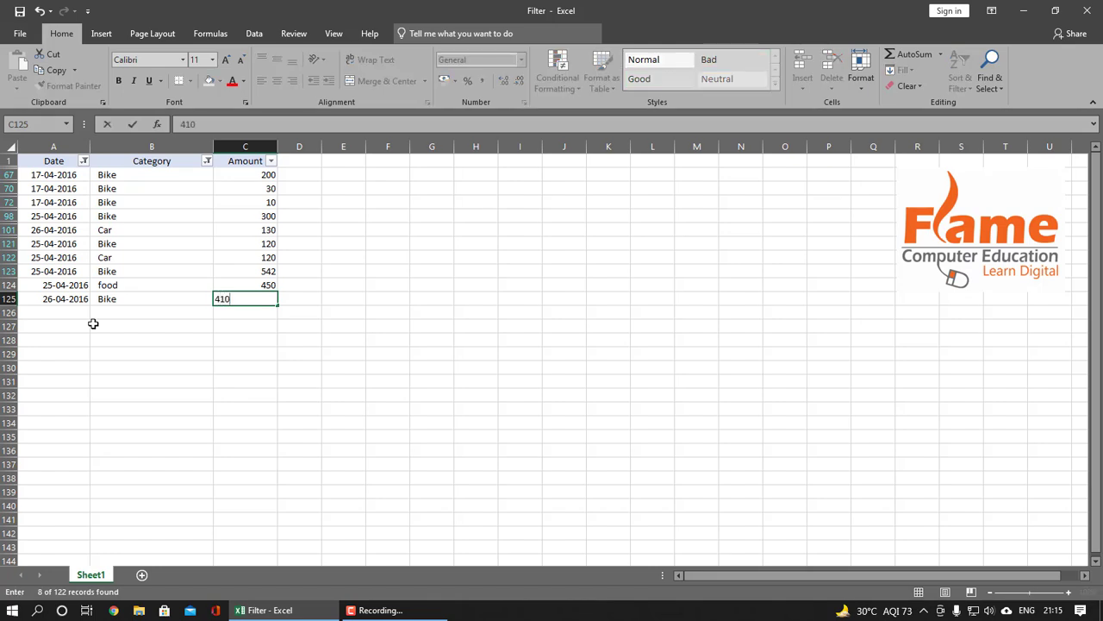
{"action": "key", "text": "Return"}
Reapply the active filters so they also cover the newly added food and Bike records
{"action": "left_click", "coordinate": [119, 286]}
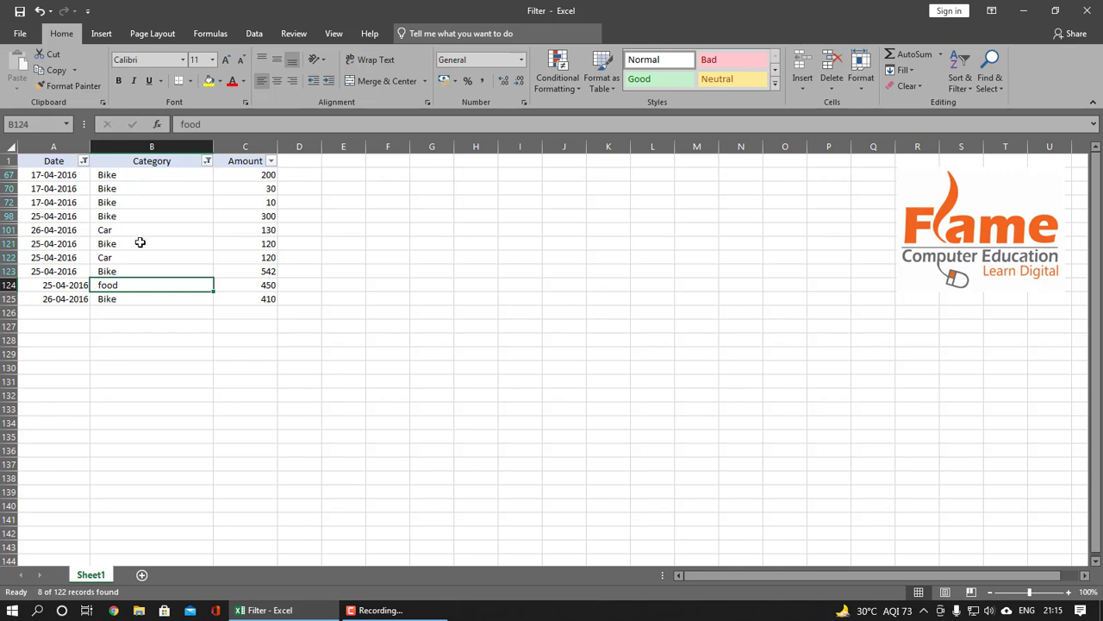
{"action": "left_click", "coordinate": [125, 297]}
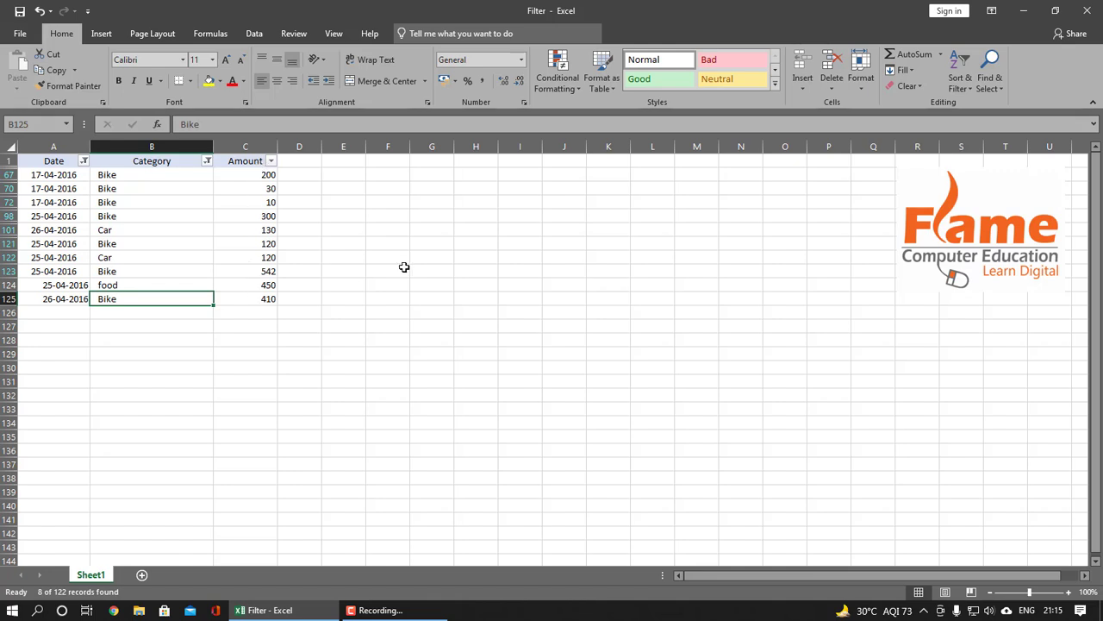
{"action": "left_click", "coordinate": [957, 86]}
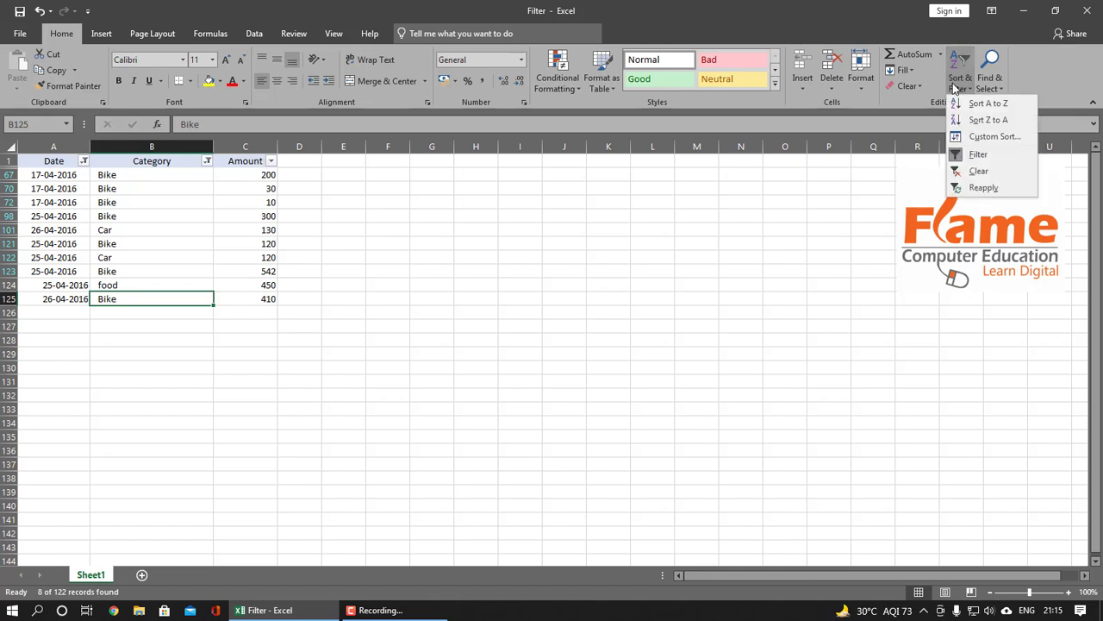
{"action": "left_click", "coordinate": [982, 188]}
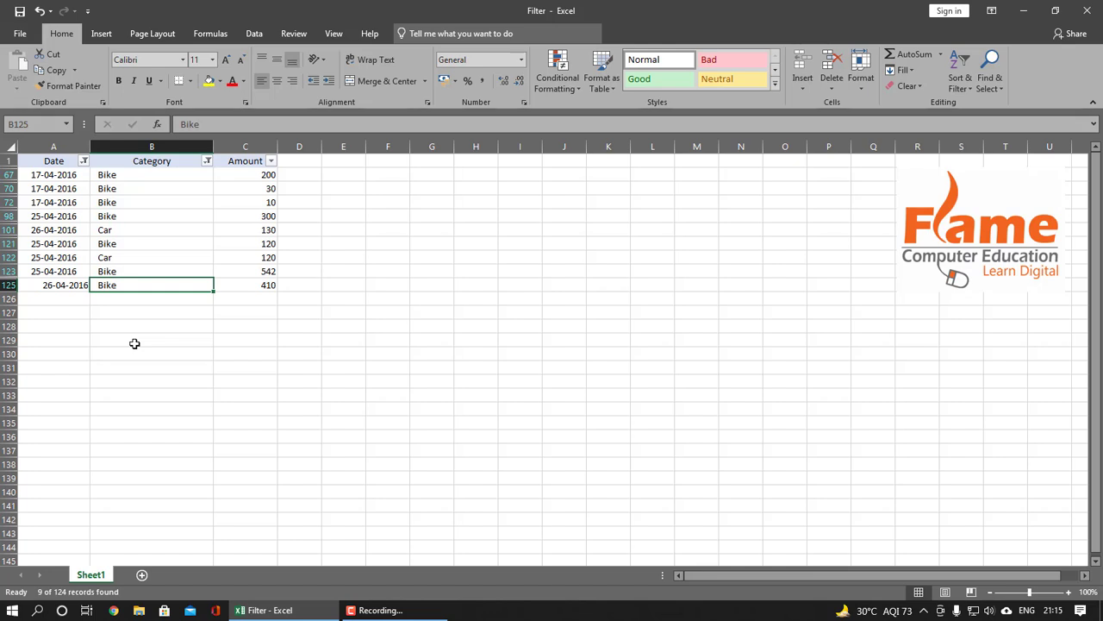
Center the date in cell A125 to match the other dates in the column
{"action": "left_click", "coordinate": [69, 286]}
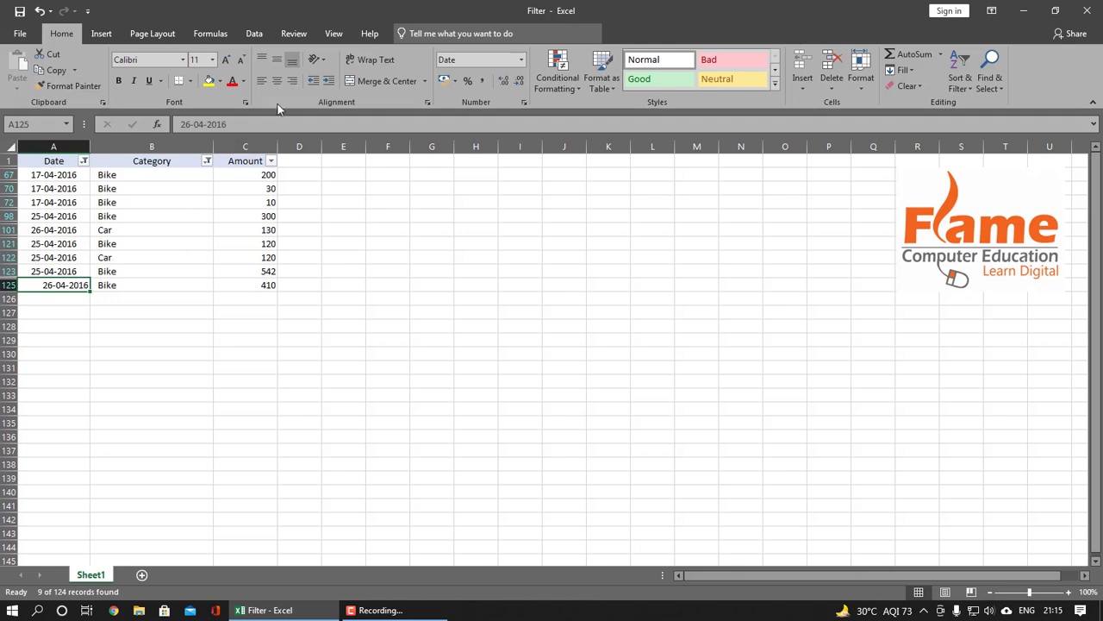
{"action": "left_click", "coordinate": [276, 81]}
{"action": "left_click", "coordinate": [187, 285]}
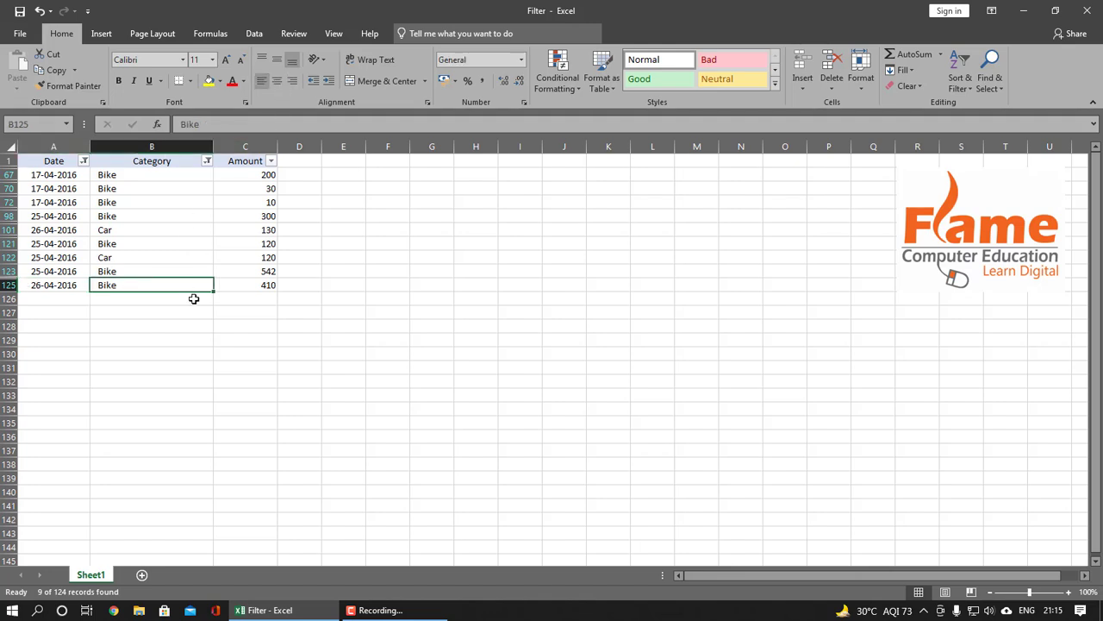
Clear all filters from the expense list and look through the full set of records
{"action": "left_click", "coordinate": [967, 86]}
{"action": "left_click", "coordinate": [969, 175]}
{"action": "scroll", "coordinate": [270, 261], "scroll_direction": "down", "scroll_amount": 10}
{"action": "scroll", "coordinate": [234, 299], "scroll_direction": "down", "scroll_amount": 16}
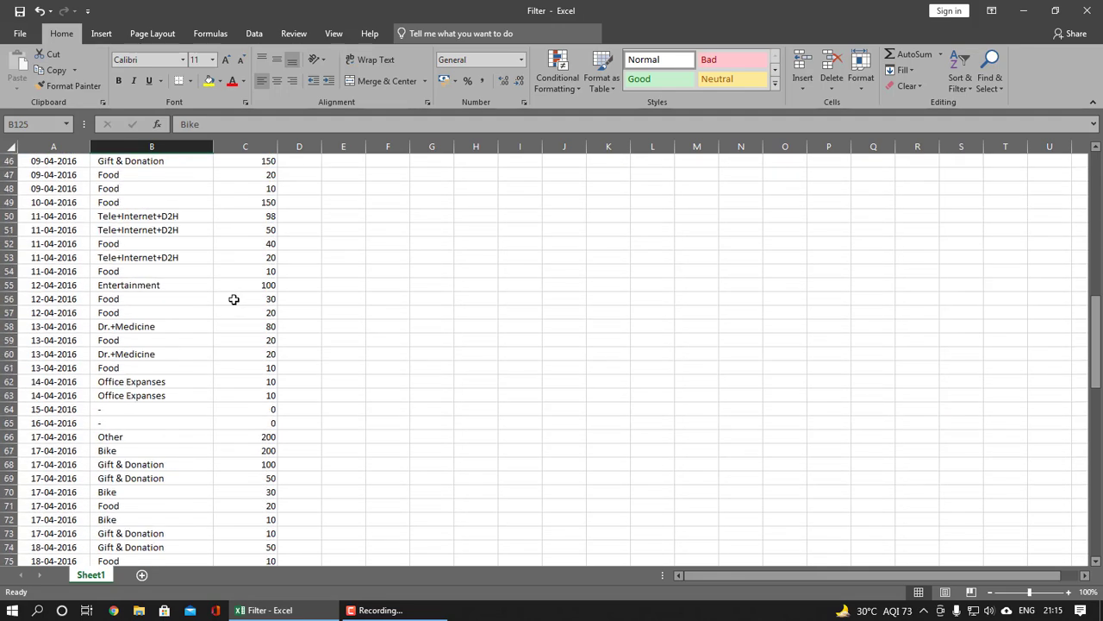
{"action": "scroll", "coordinate": [234, 299], "scroll_direction": "up", "scroll_amount": 9}
{"action": "scroll", "coordinate": [234, 300], "scroll_direction": "up", "scroll_amount": 17}
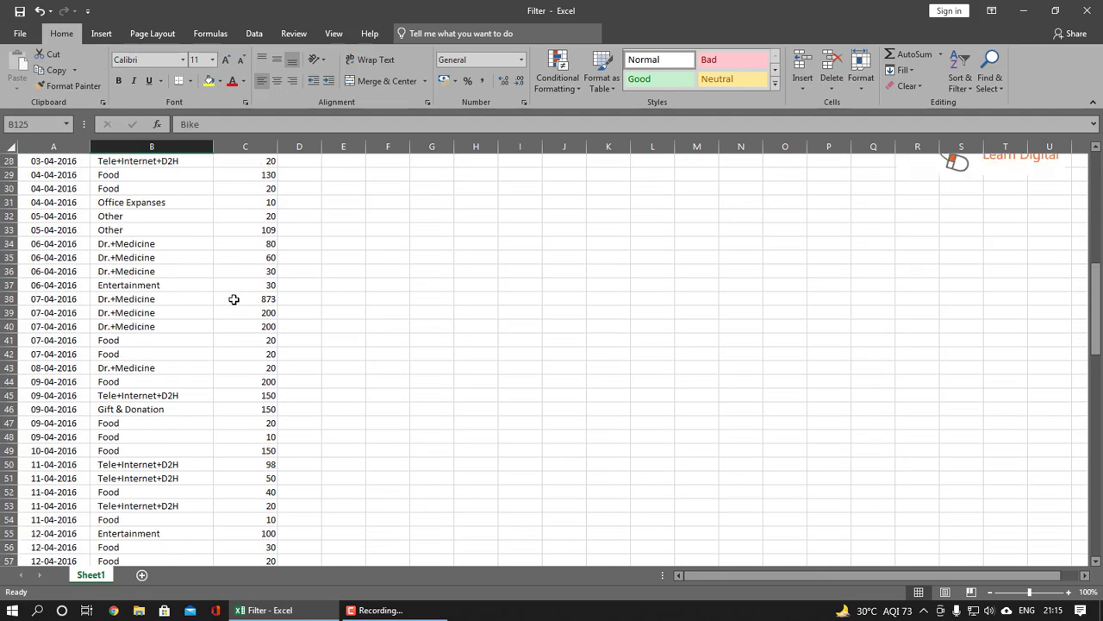
Select empty cell E7 beside the list and open the Find & Select options
{"action": "left_click", "coordinate": [336, 240]}
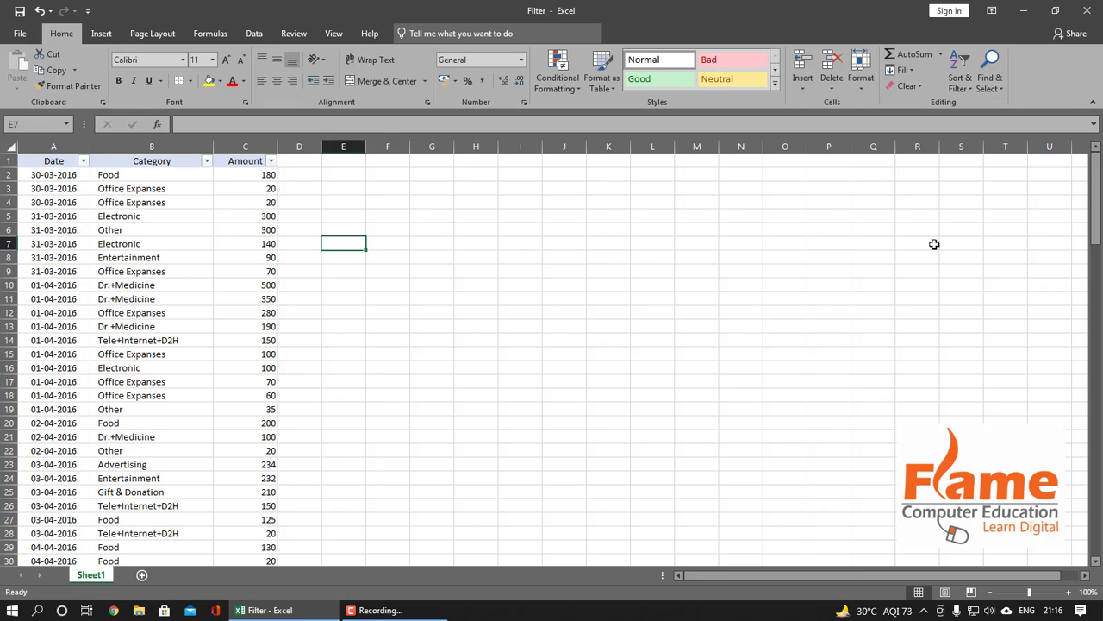
{"action": "left_click", "coordinate": [991, 88]}
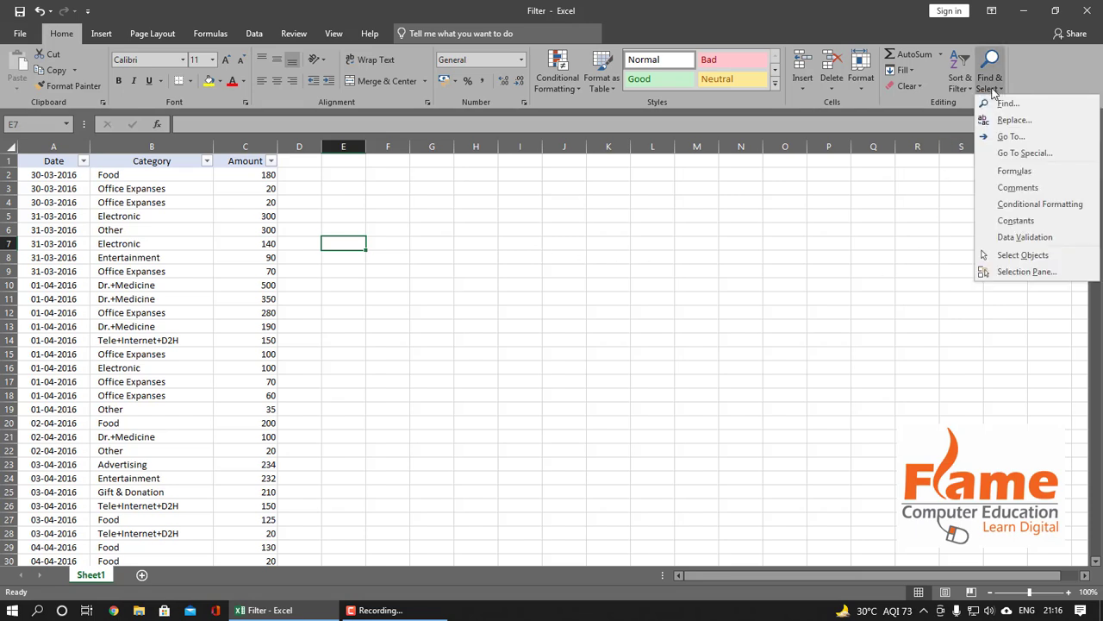